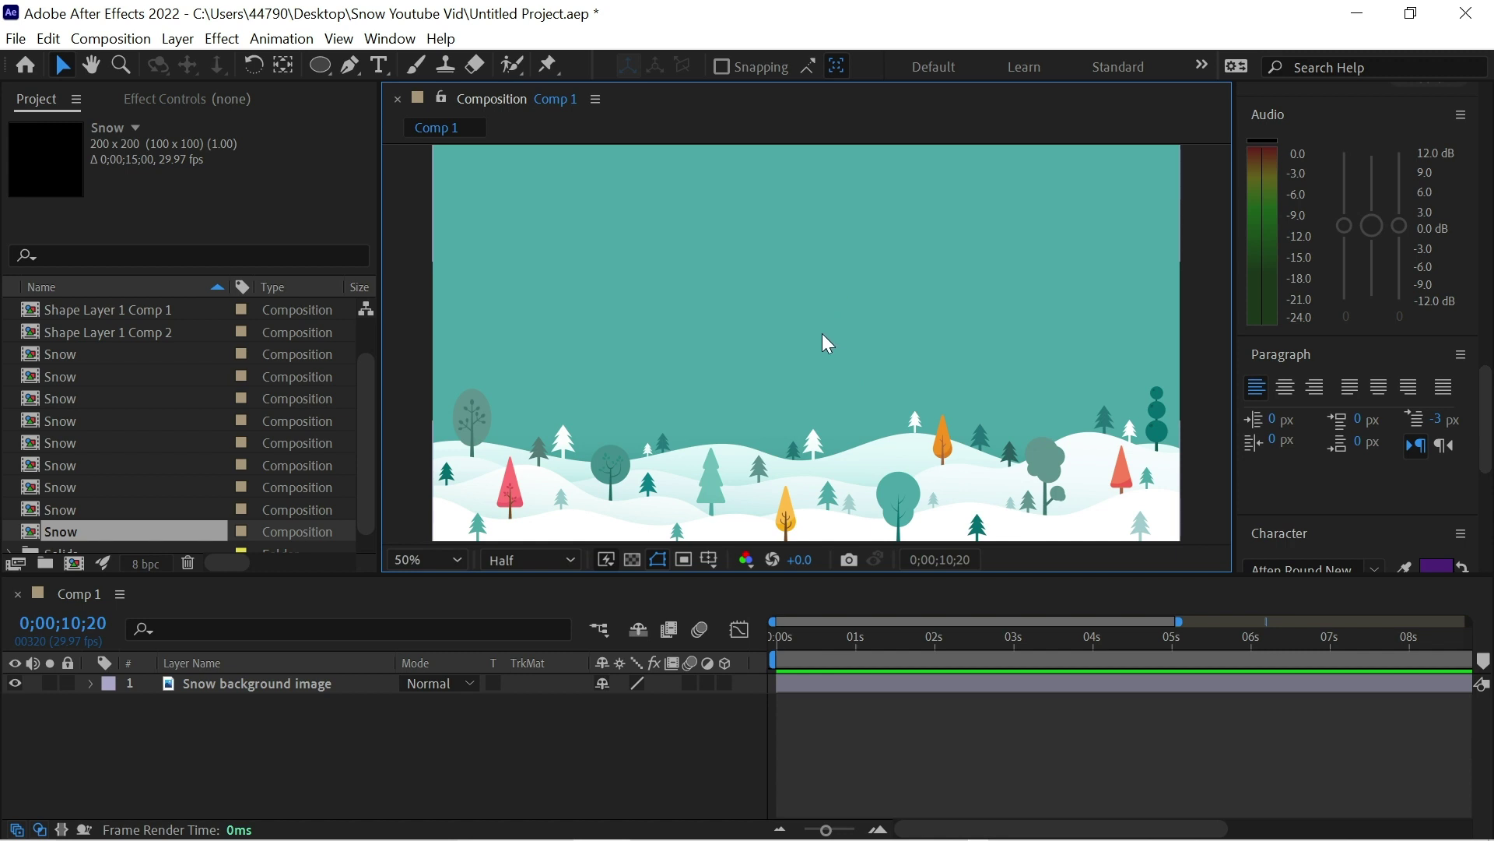
# Draw a small white circle with the Ellipse tool in the sky area and pre-compose its layer as Snow
pyautogui.click(319, 65)
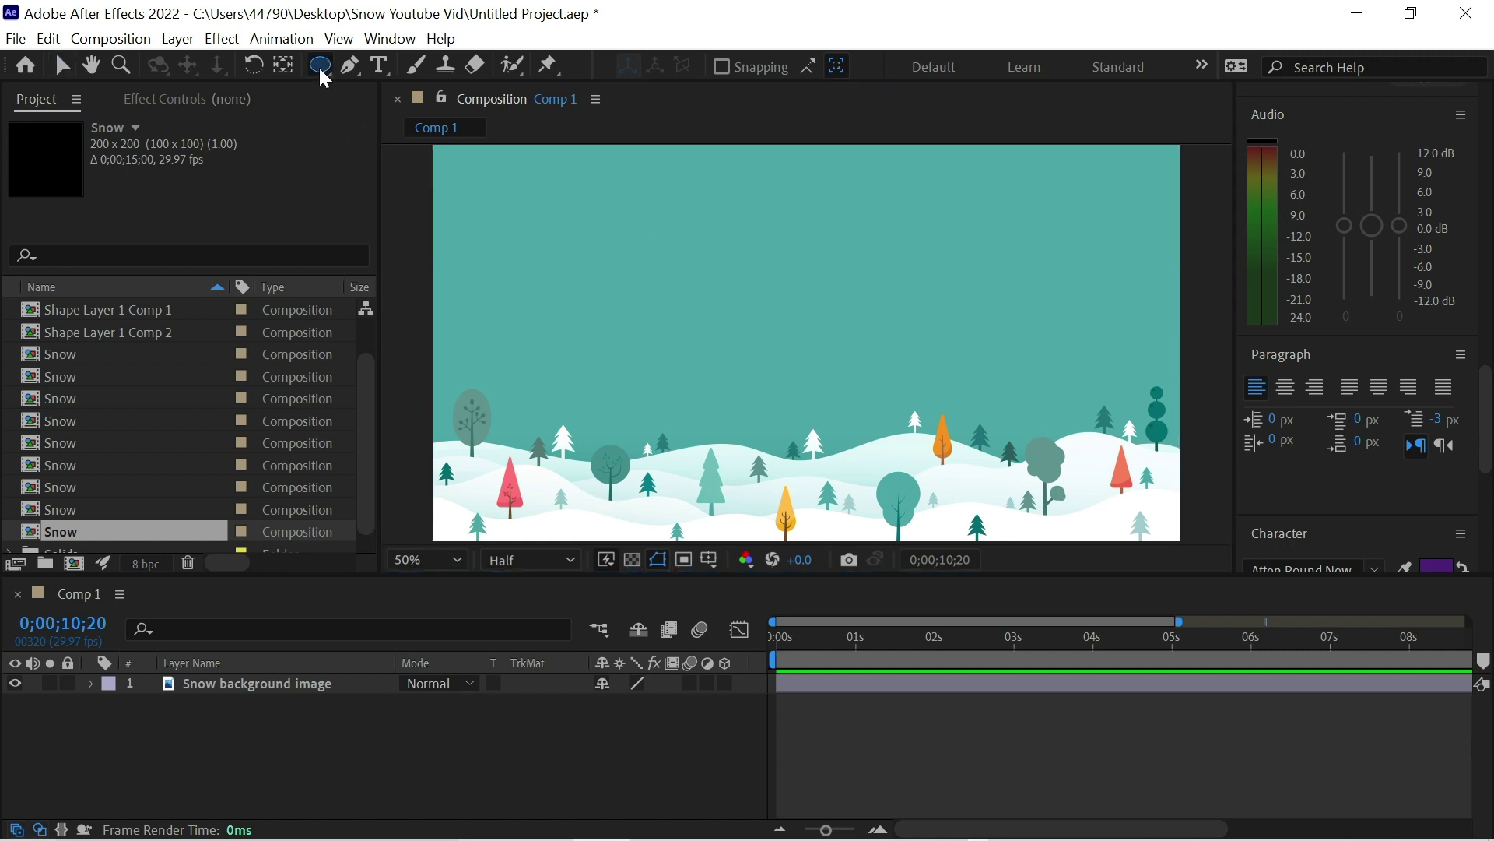
pyautogui.moveTo(621, 262); pyautogui.dragTo(674, 308)
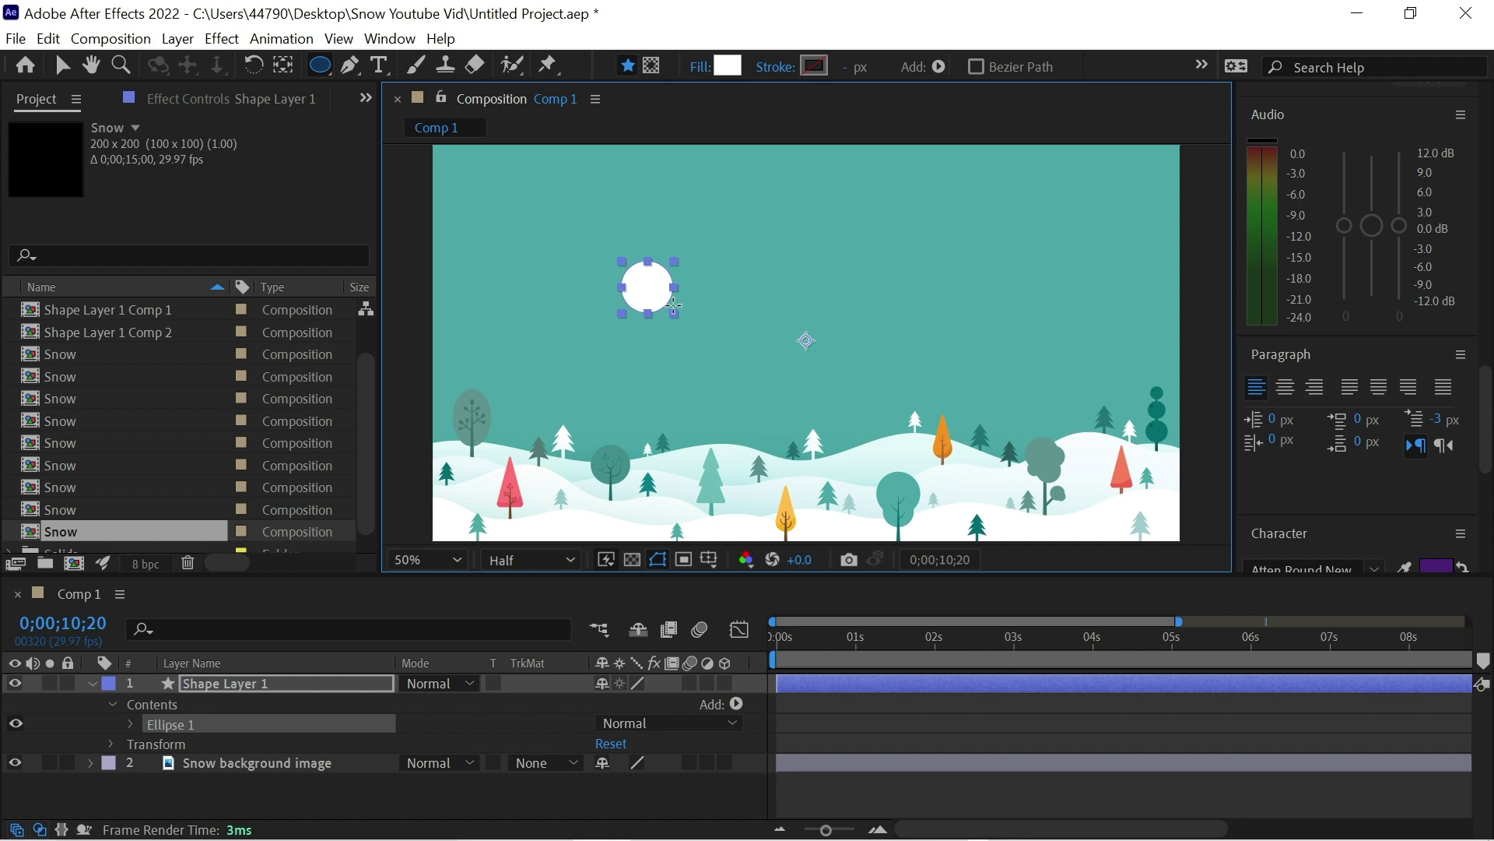
pyautogui.rightClick(254, 691)
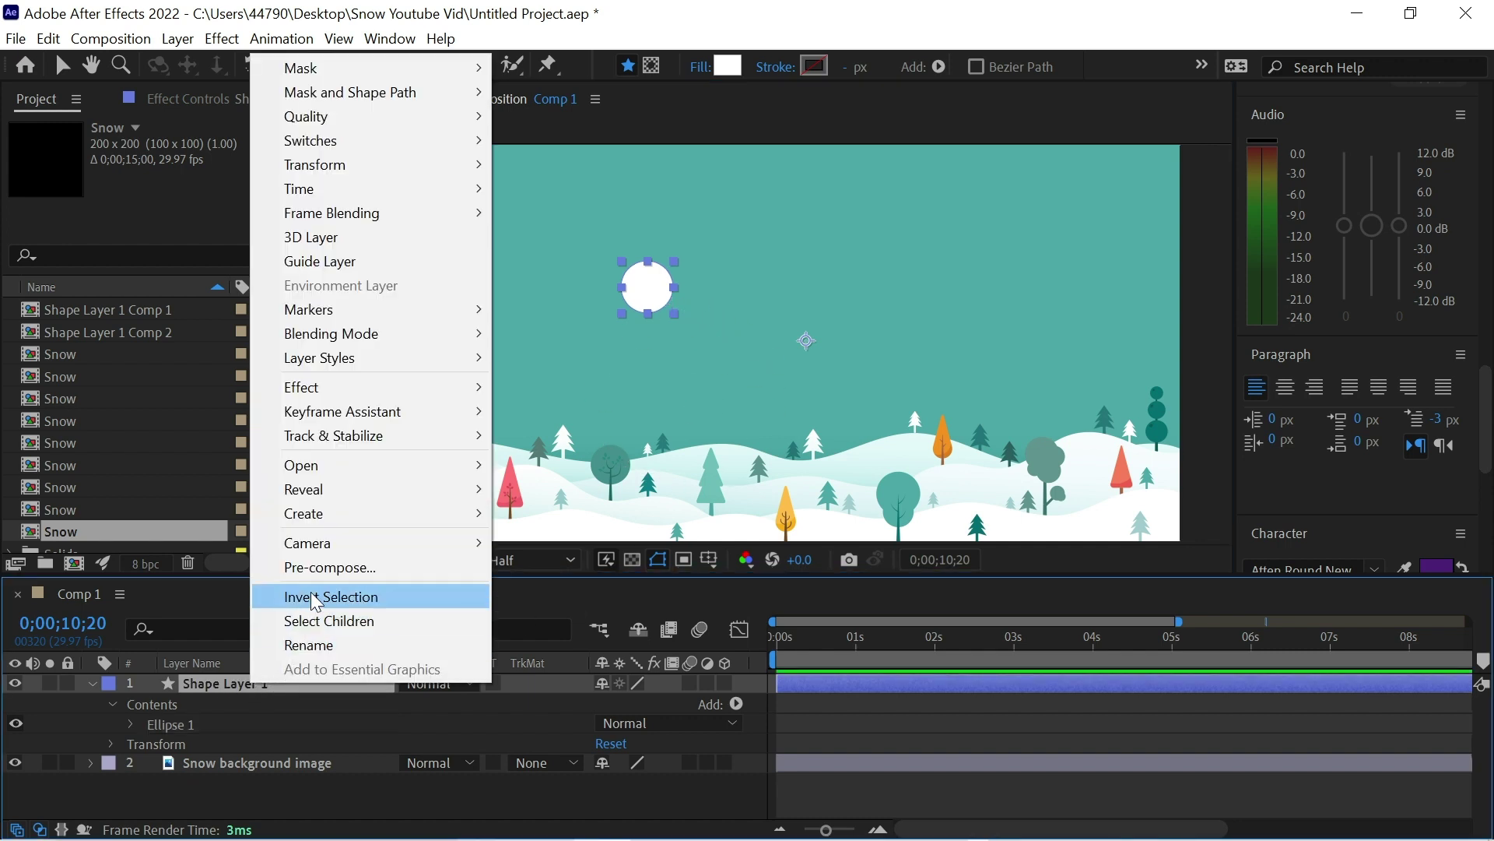
pyautogui.click(321, 572)
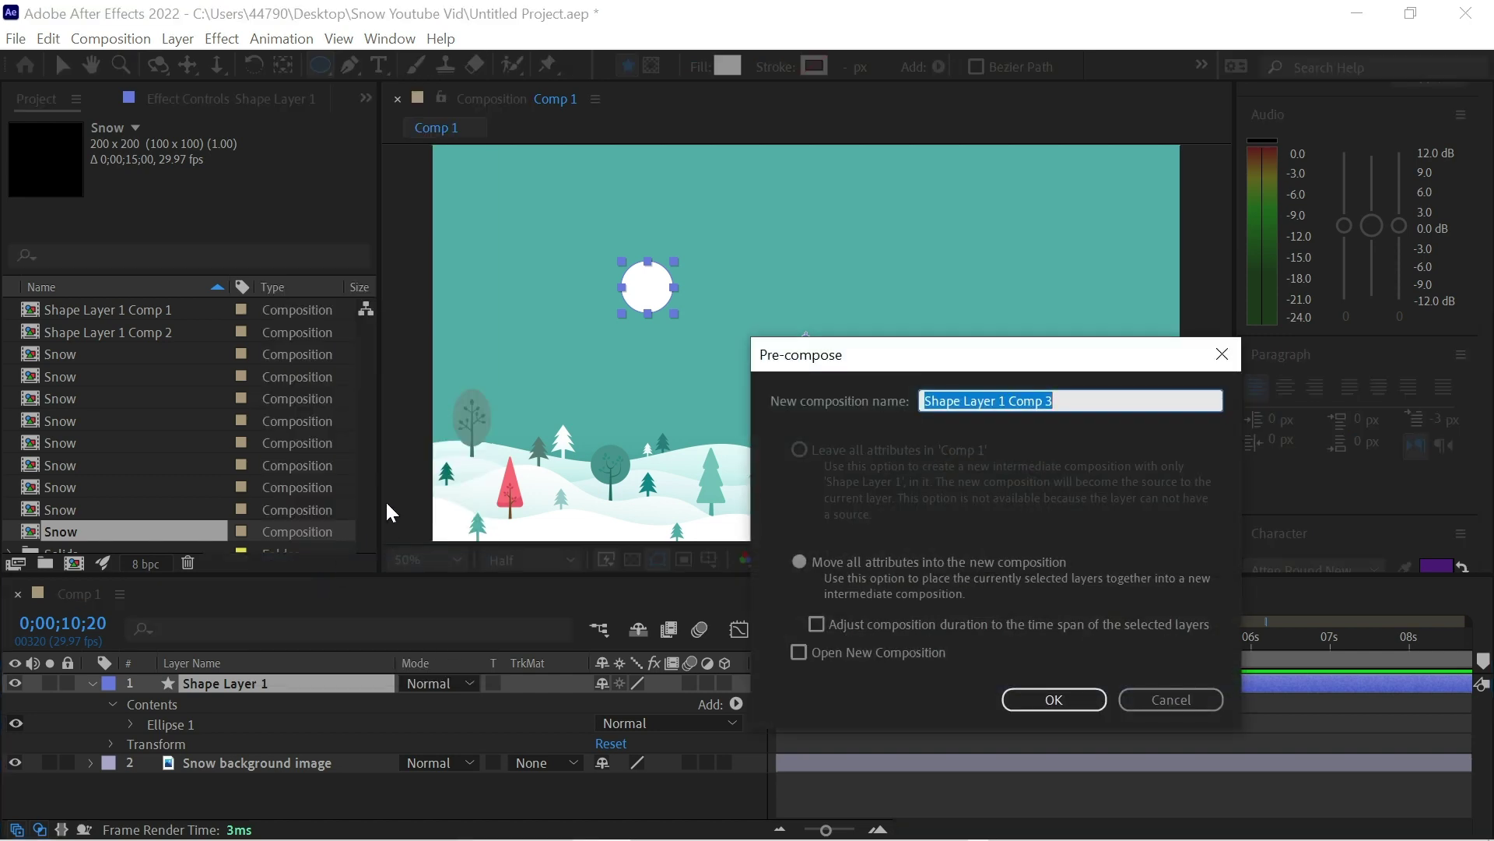
pyautogui.write('Snow')
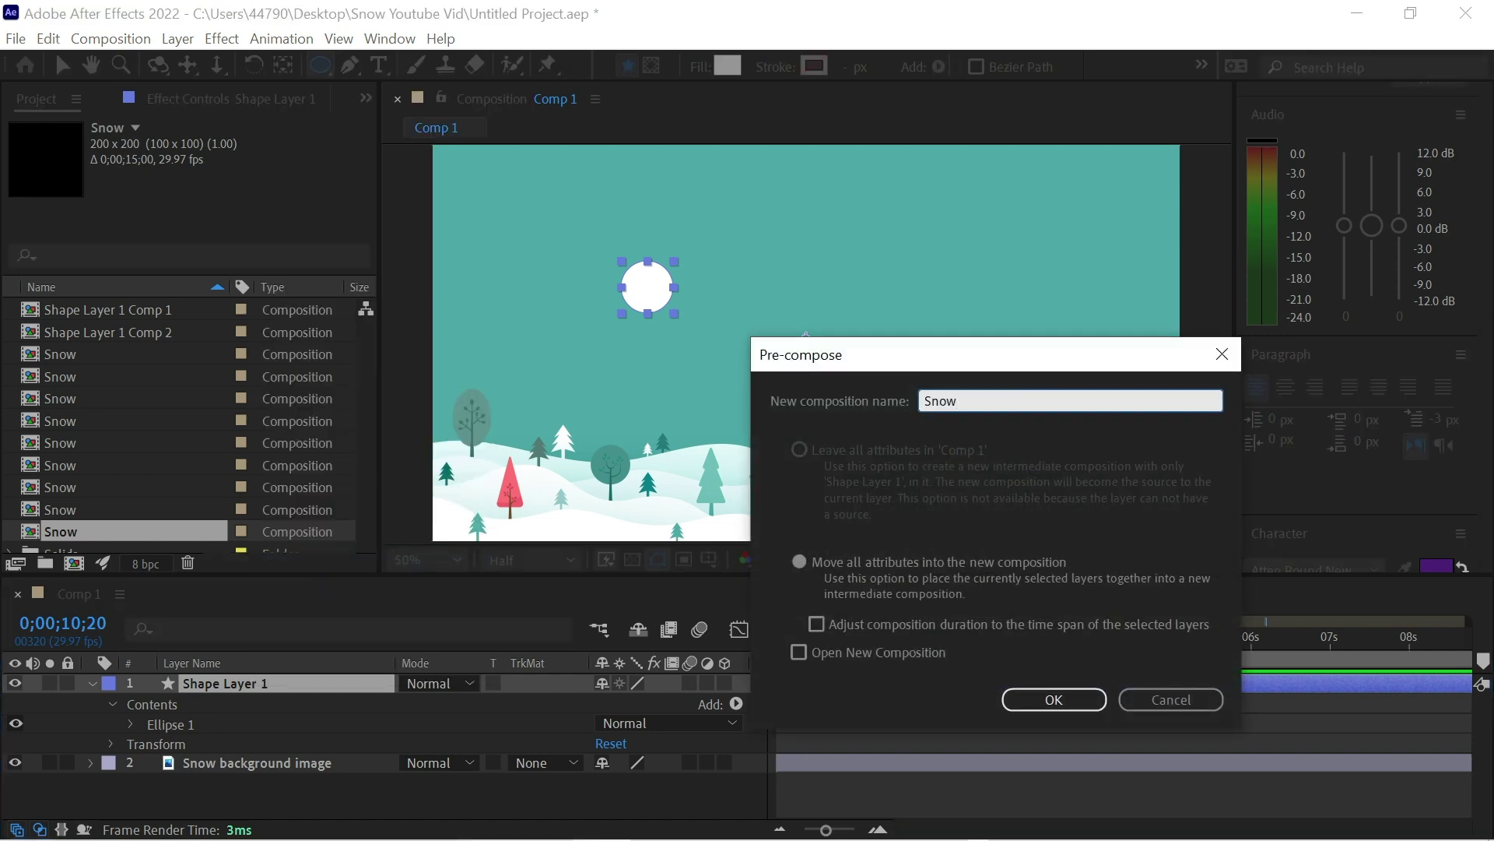
pyautogui.click(1054, 699)
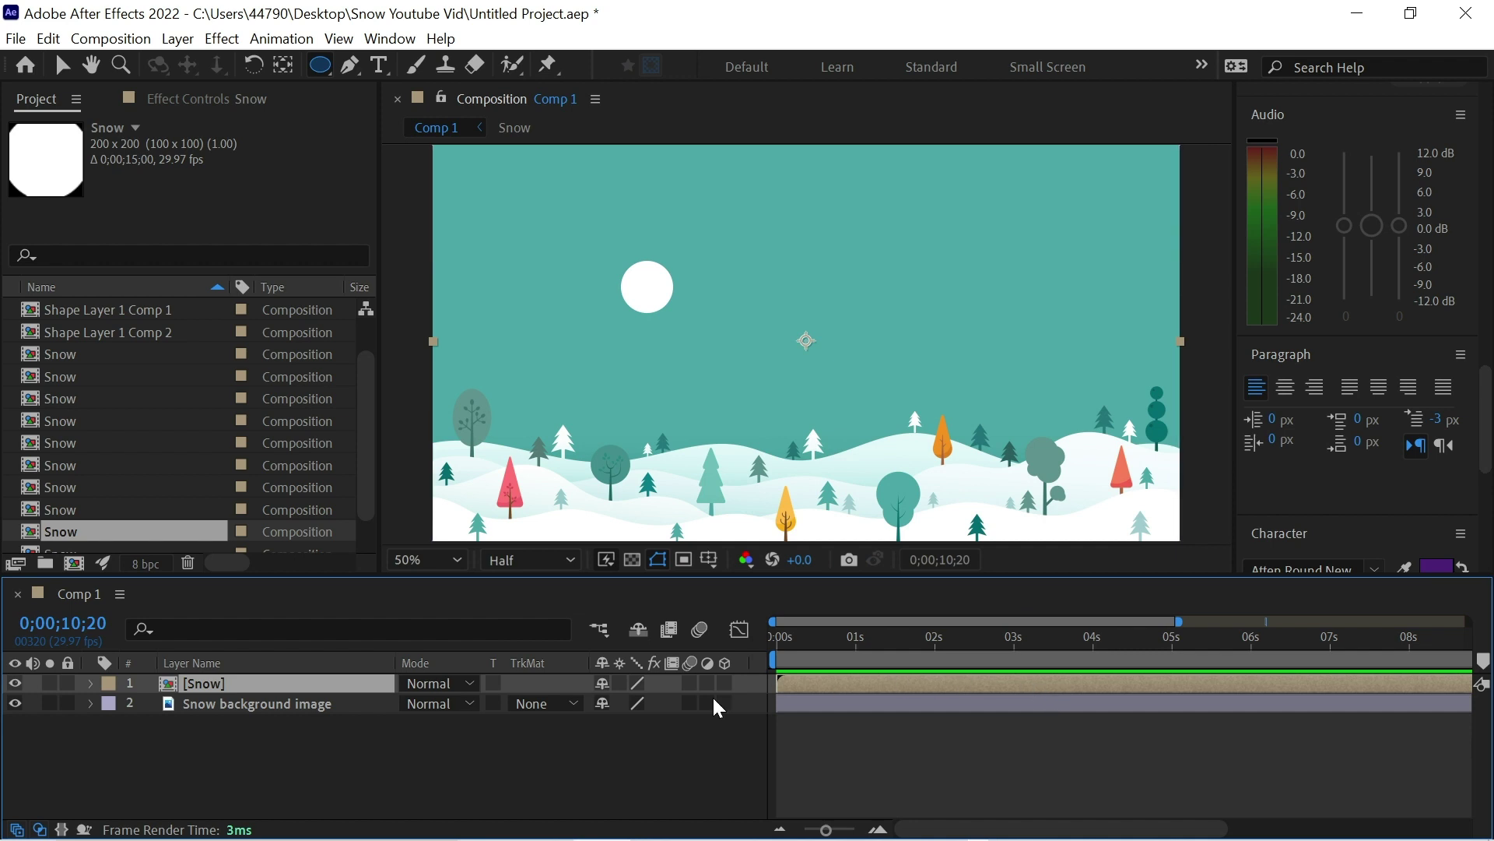
# Open the Snow composition and set its width and height to 200 px each
pyautogui.doubleClick(232, 693)
pyautogui.press(',')
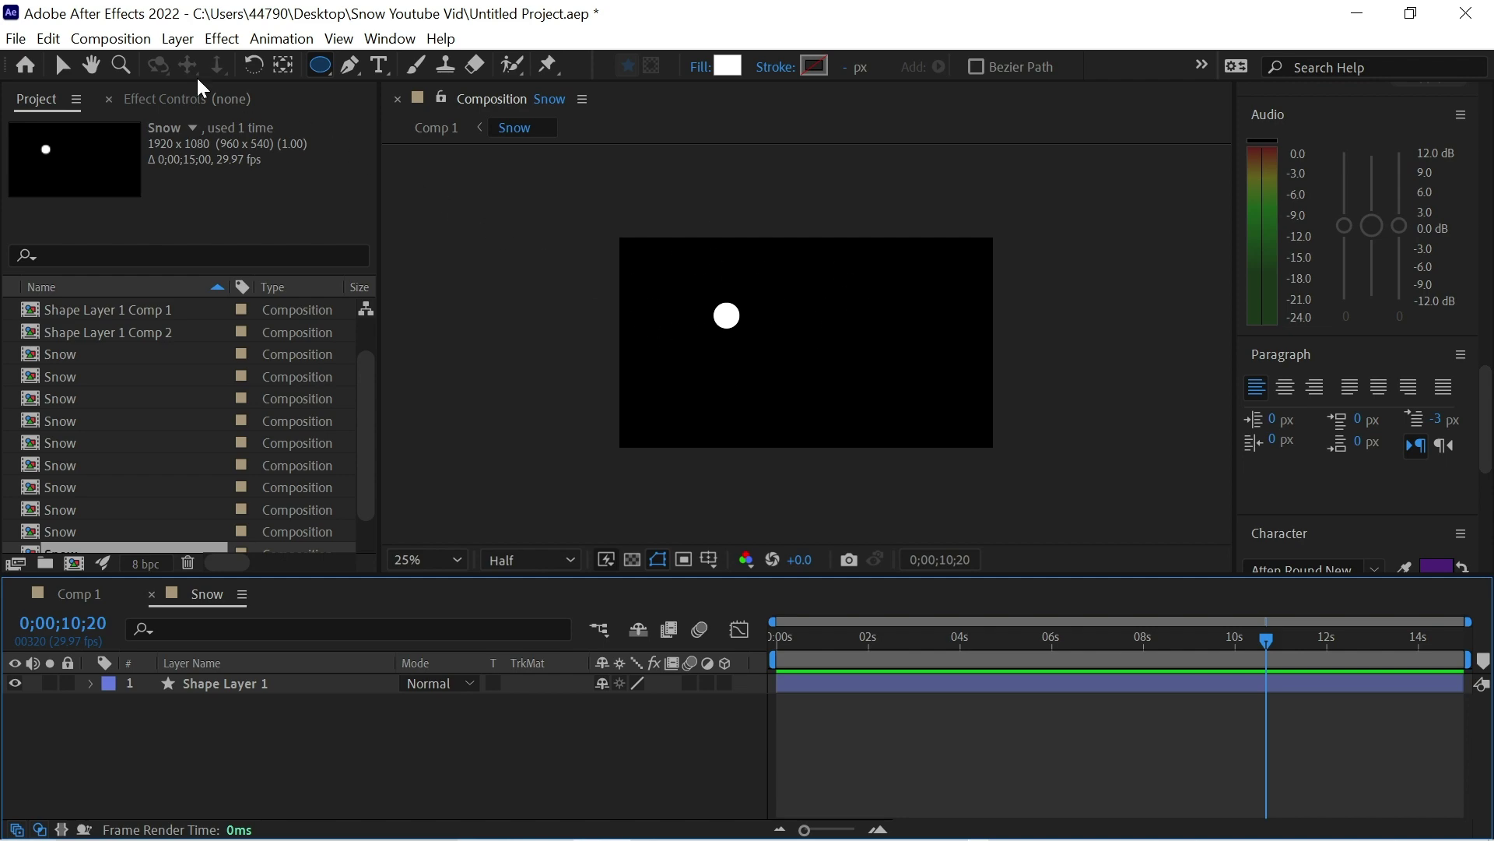
pyautogui.click(113, 39)
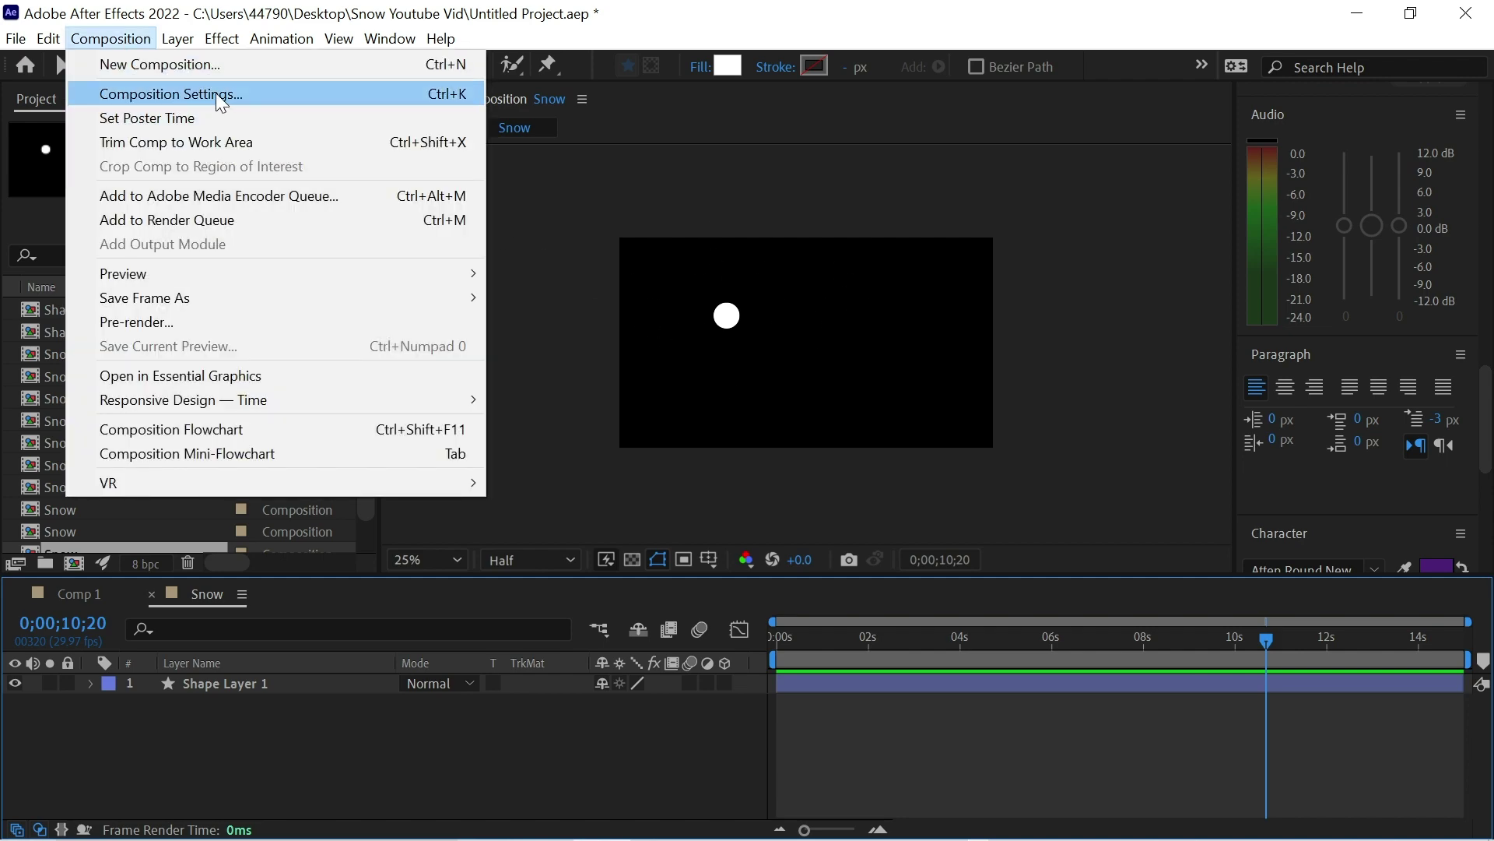
pyautogui.click(216, 94)
pyautogui.click(825, 399)
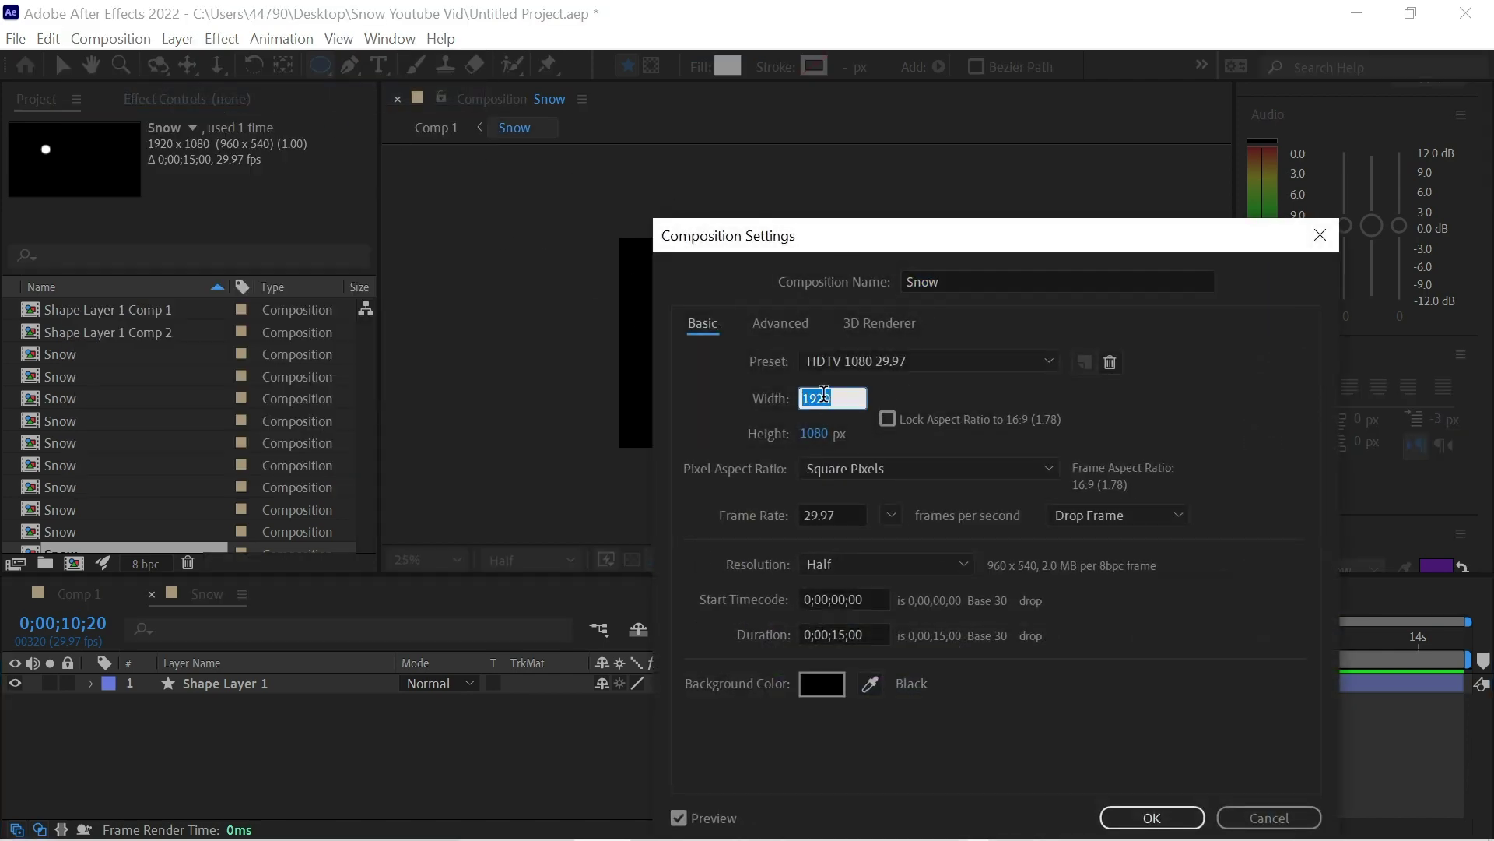
pyautogui.write('200')
pyautogui.press('Tab')
pyautogui.write('200')
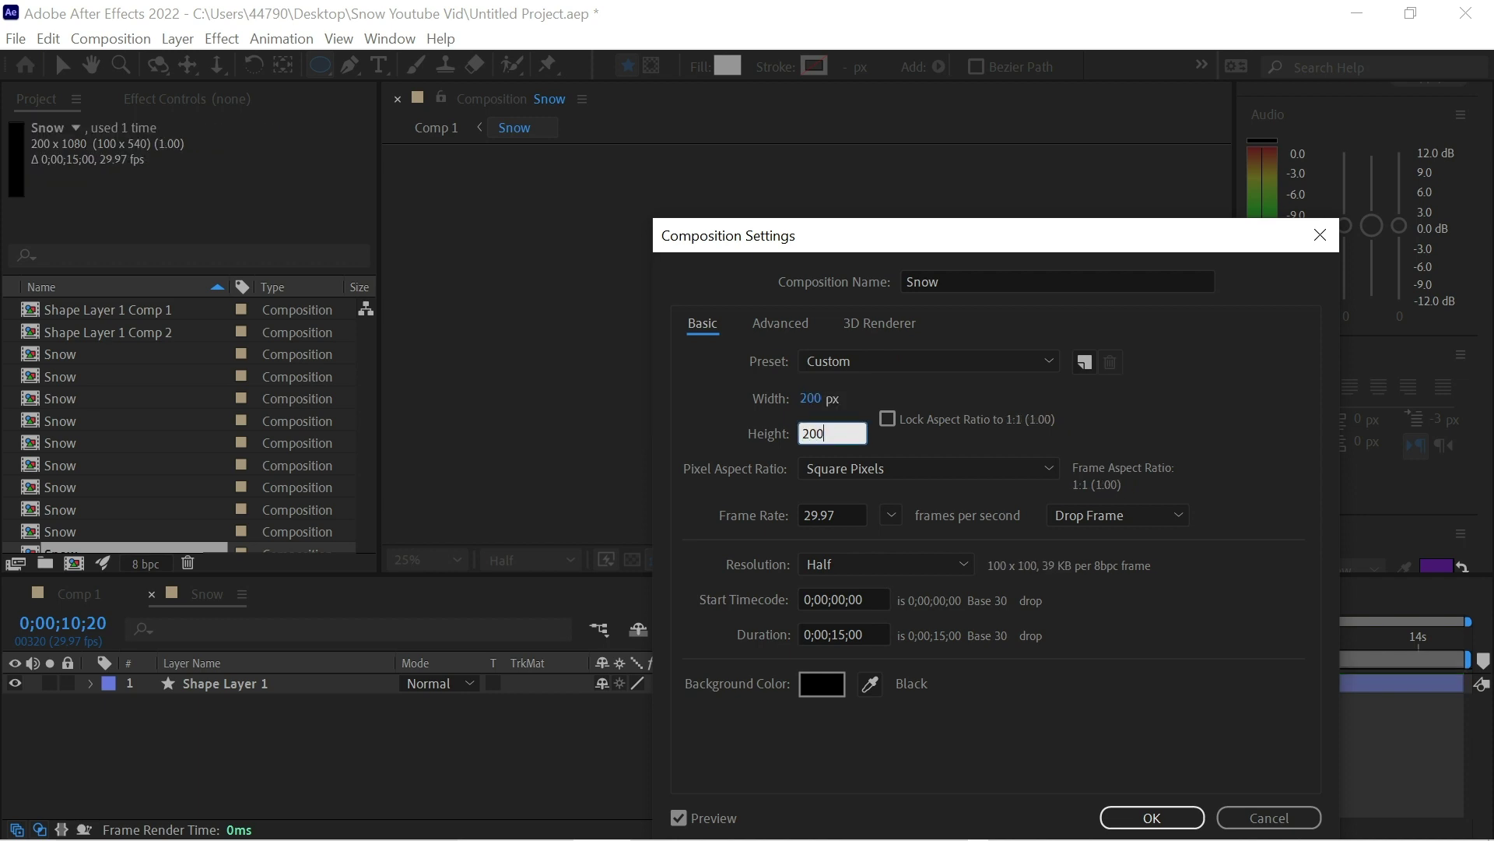
pyautogui.press('Return')
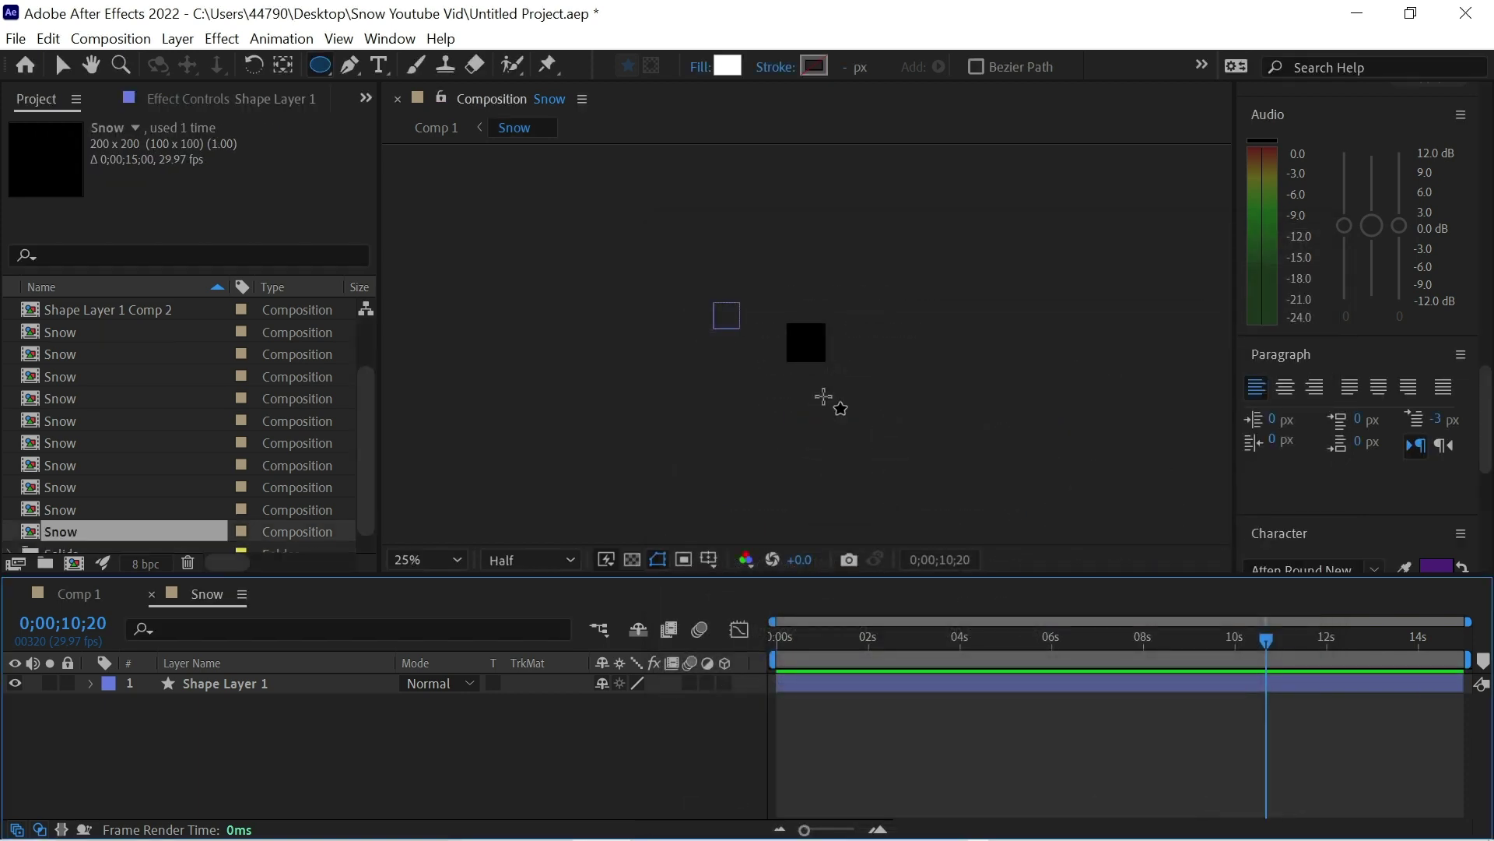
# Move the white circle to the centre of the resized Snow composition, then deselect it
pyautogui.click(62, 66)
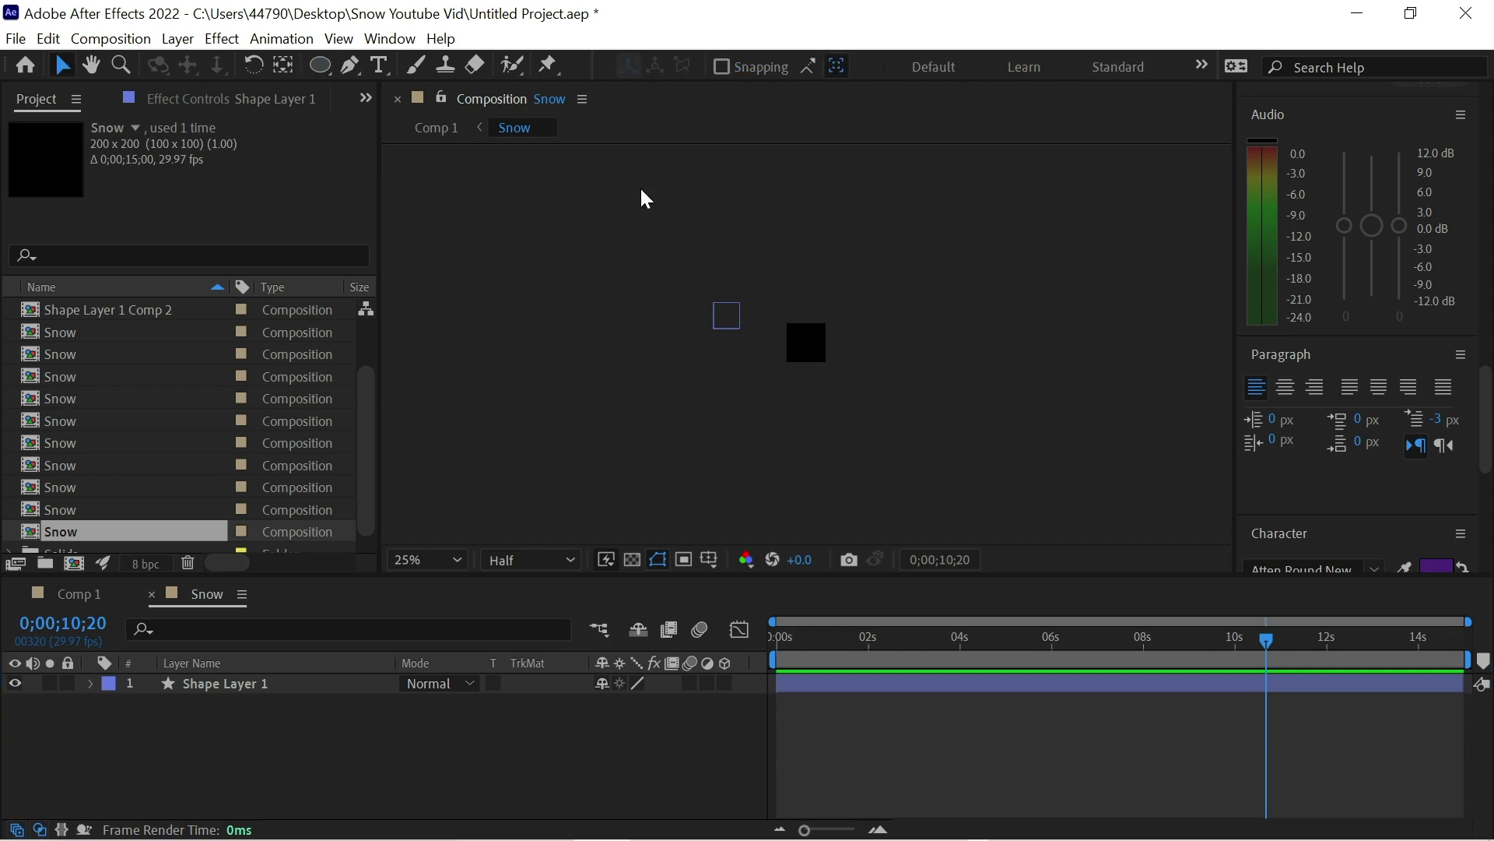
pyautogui.moveTo(726, 315); pyautogui.dragTo(807, 344)
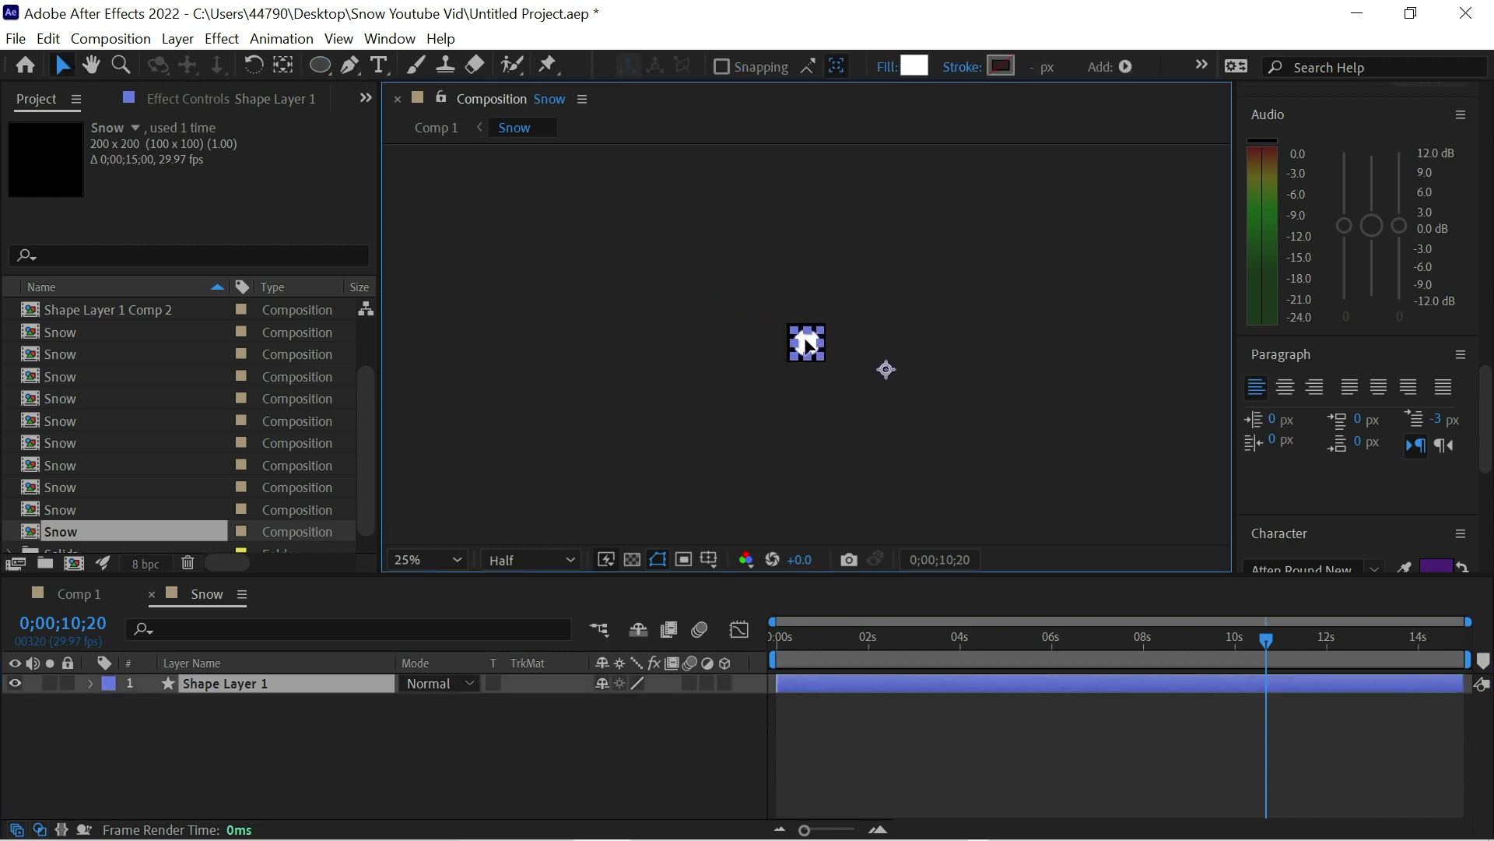
pyautogui.click(784, 424)
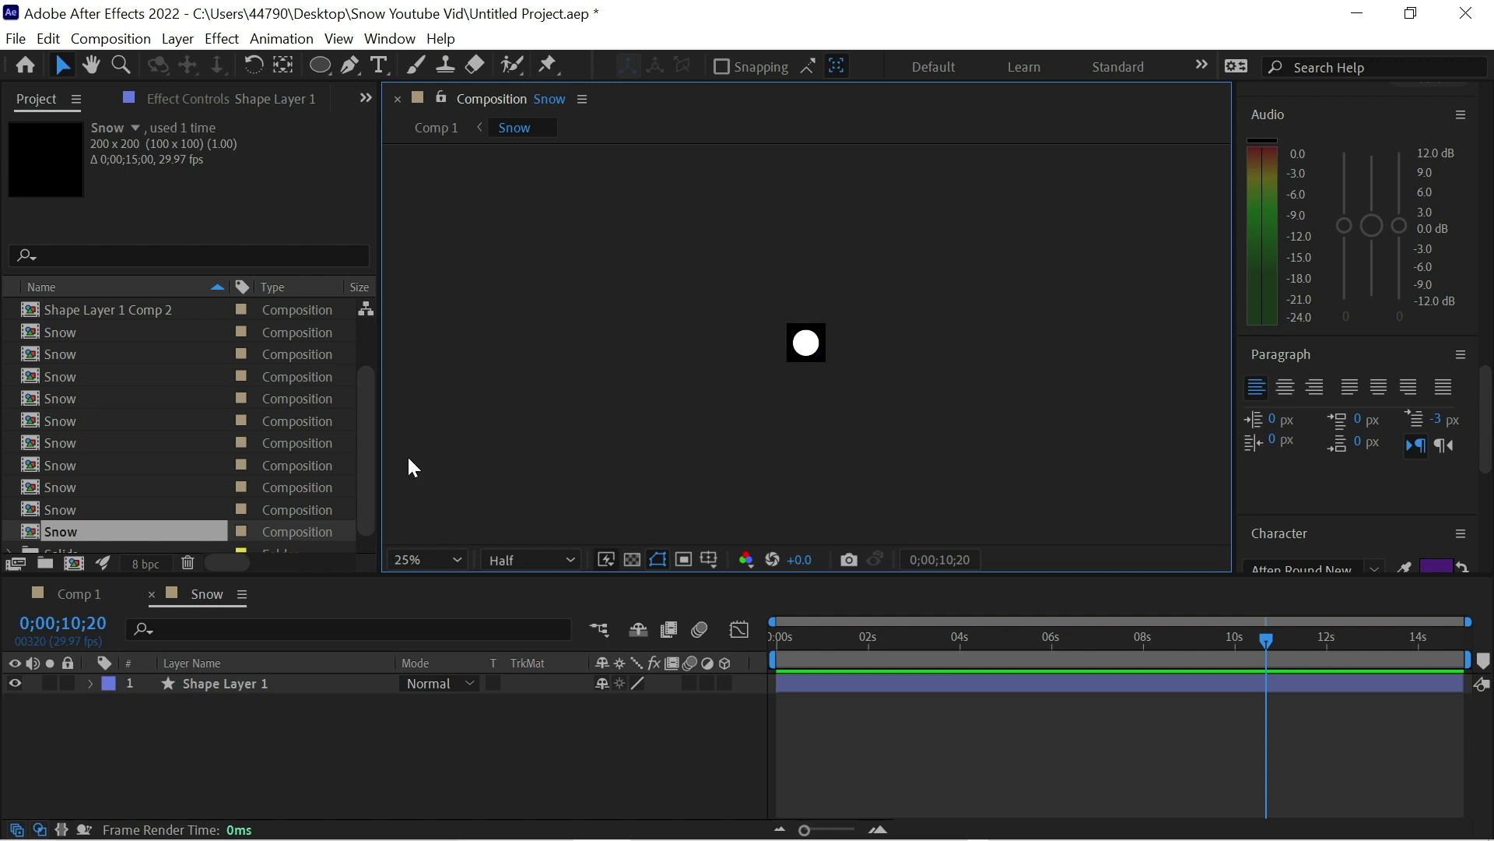
# Return to Comp 1 and hide the Snow layer
pyautogui.click(73, 596)
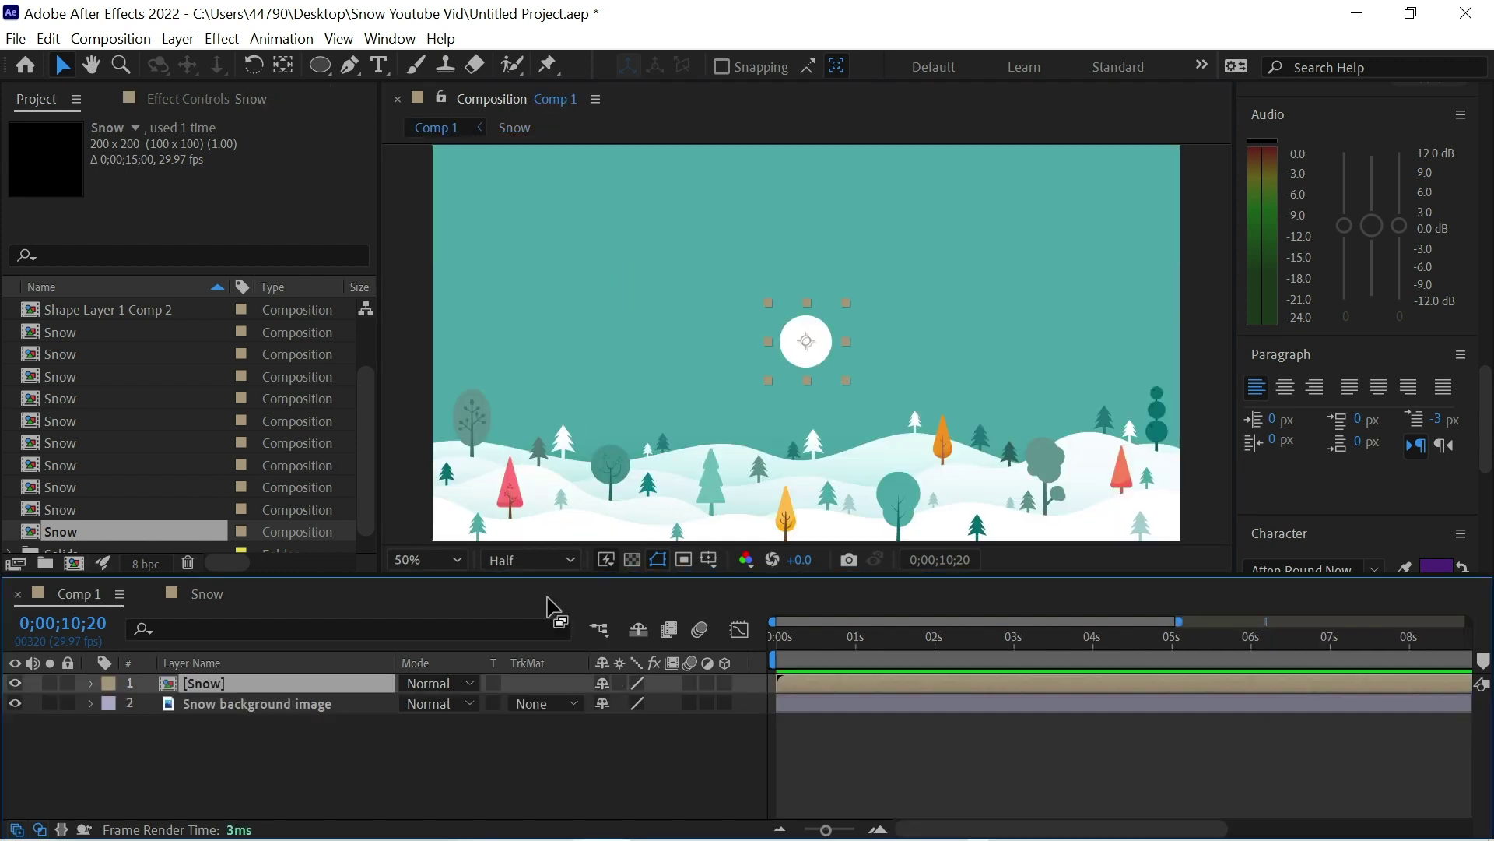
pyautogui.click(14, 682)
pyautogui.scroll(-2, 782, 397)
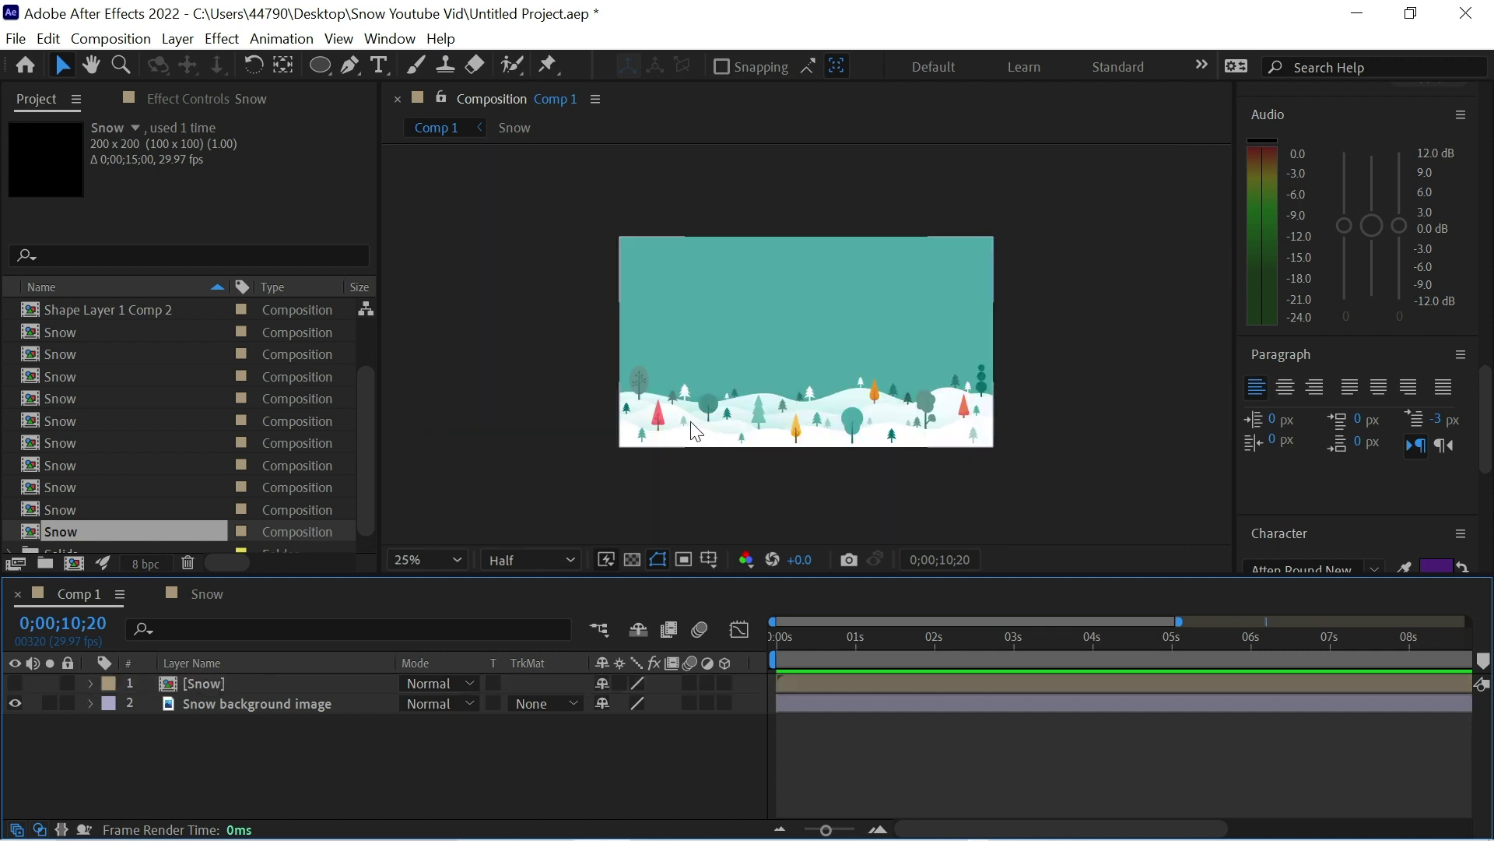
# Create a white solid matching the composition size of 1920 × 1080 px in Comp 1
pyautogui.rightClick(492, 311)
pyautogui.moveTo(527, 322)
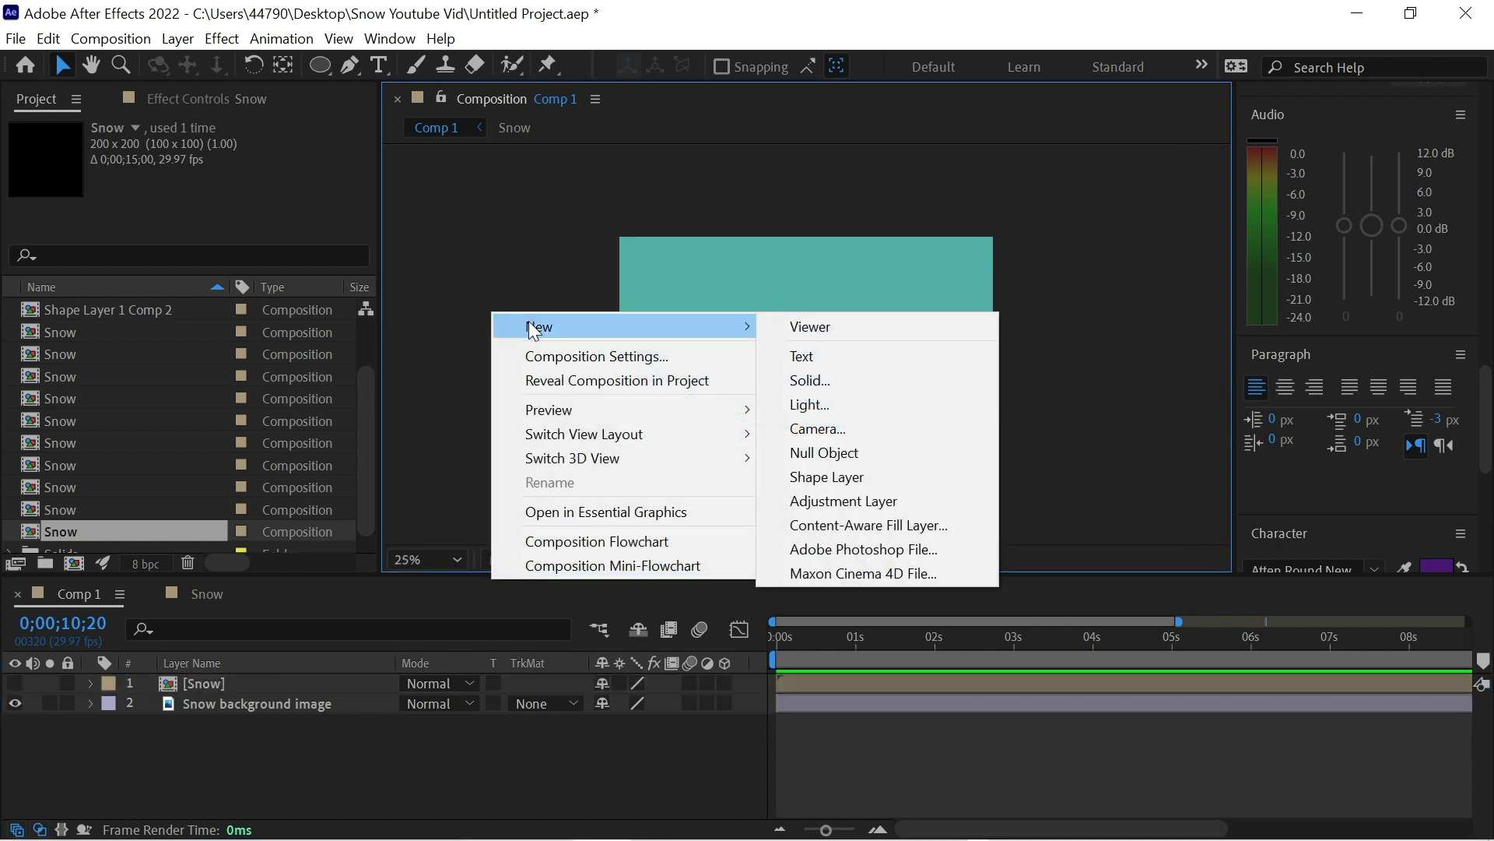
pyautogui.click(828, 381)
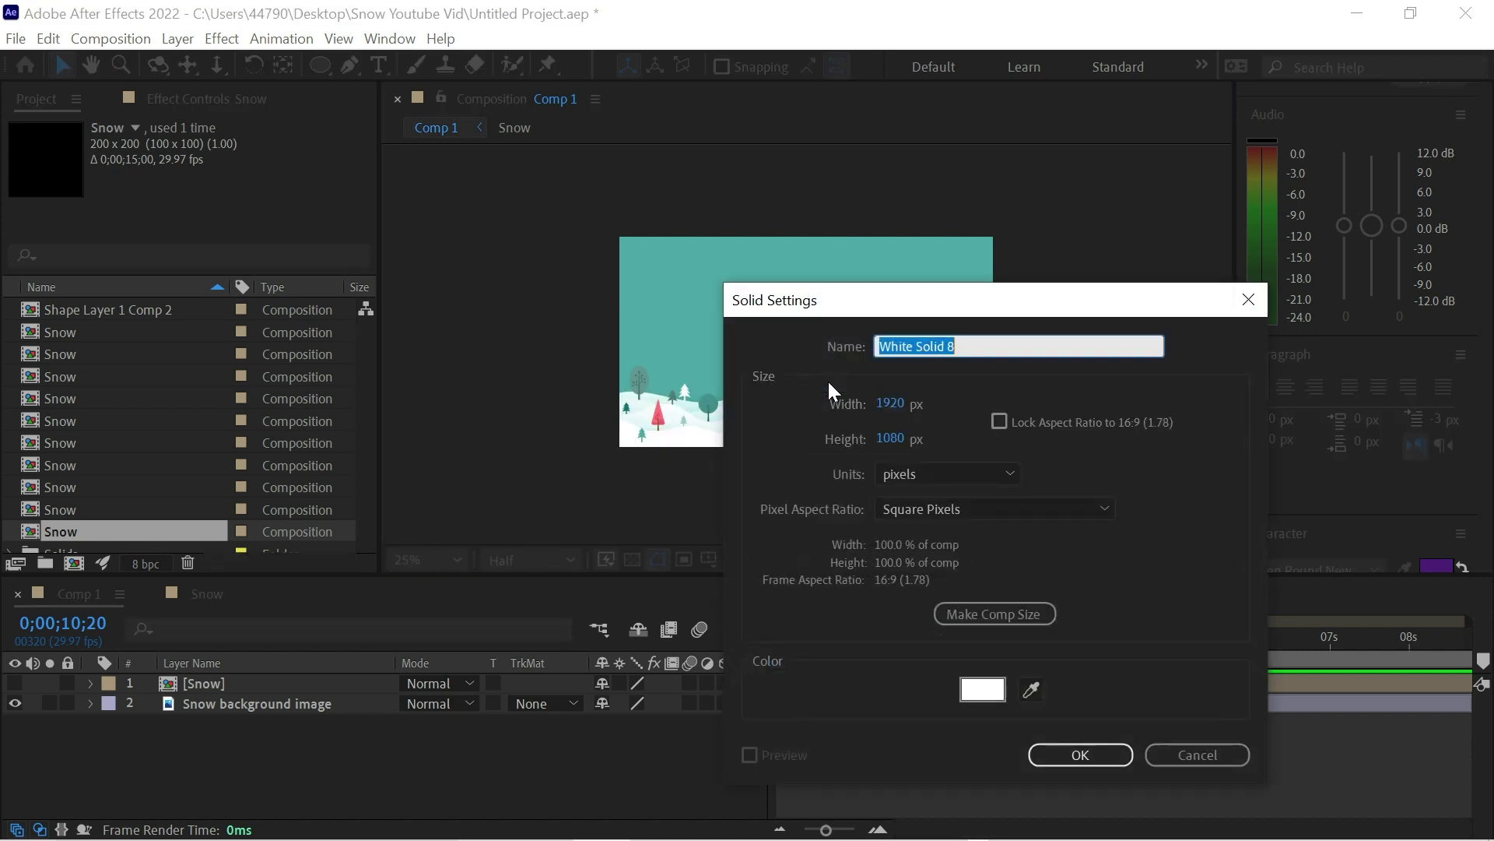
pyautogui.click(1020, 614)
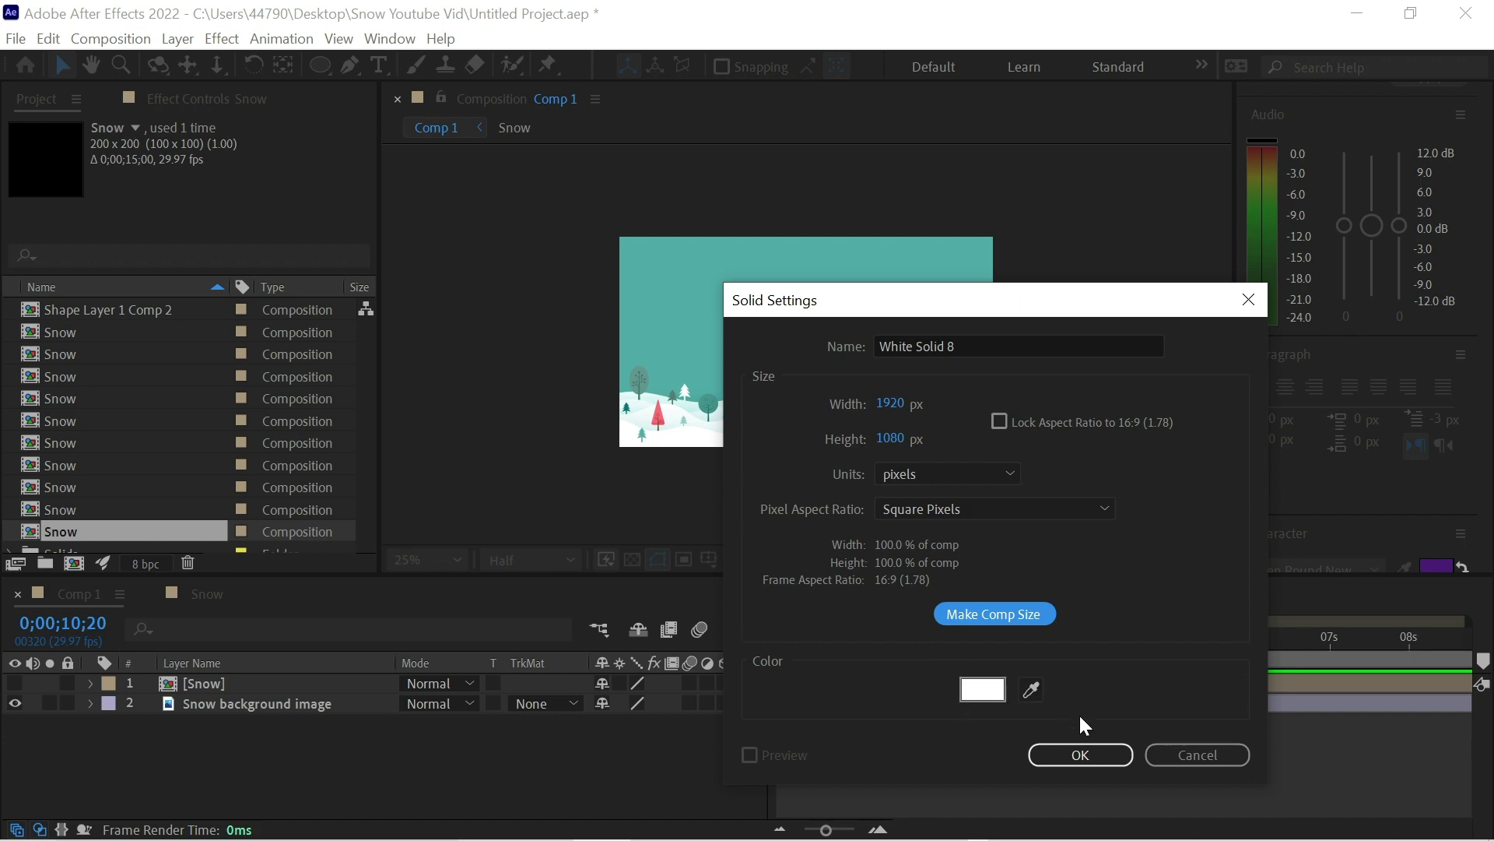
pyautogui.click(1082, 753)
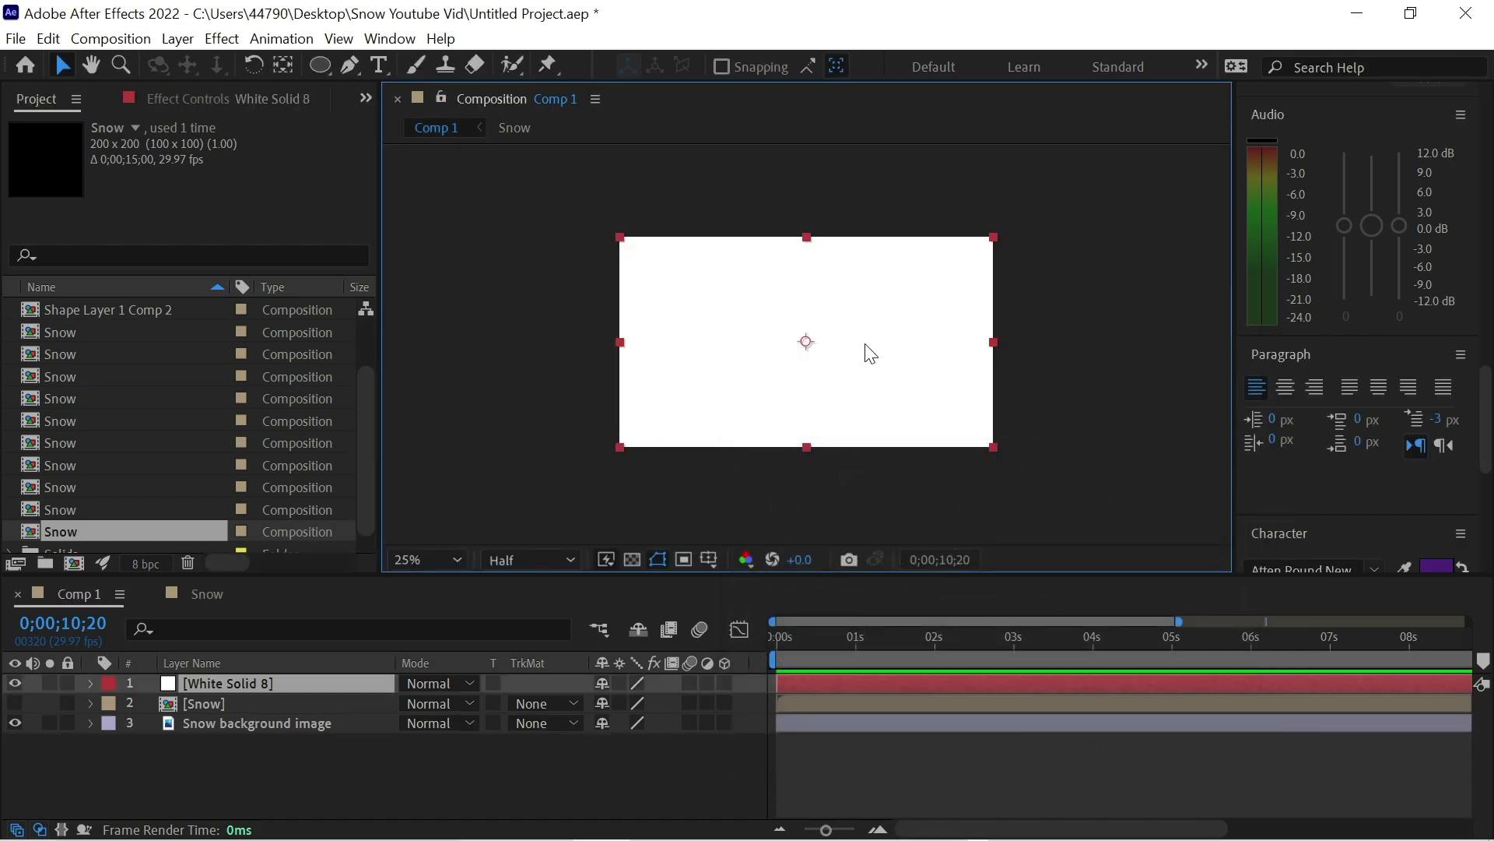
# Apply the CC Particle World simulation effect to the white solid
pyautogui.click(221, 39)
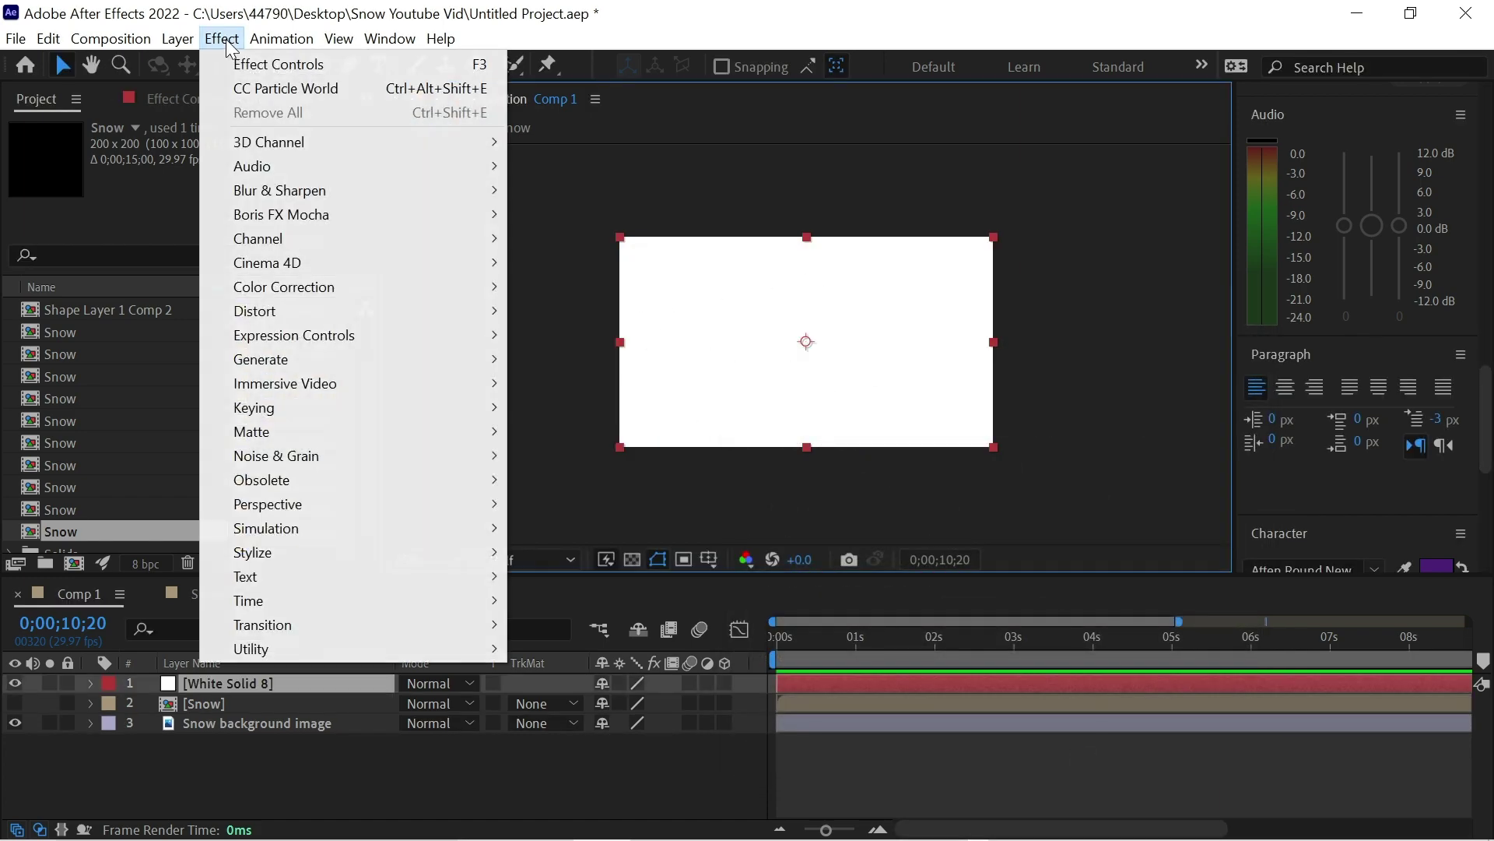
pyautogui.moveTo(277, 529)
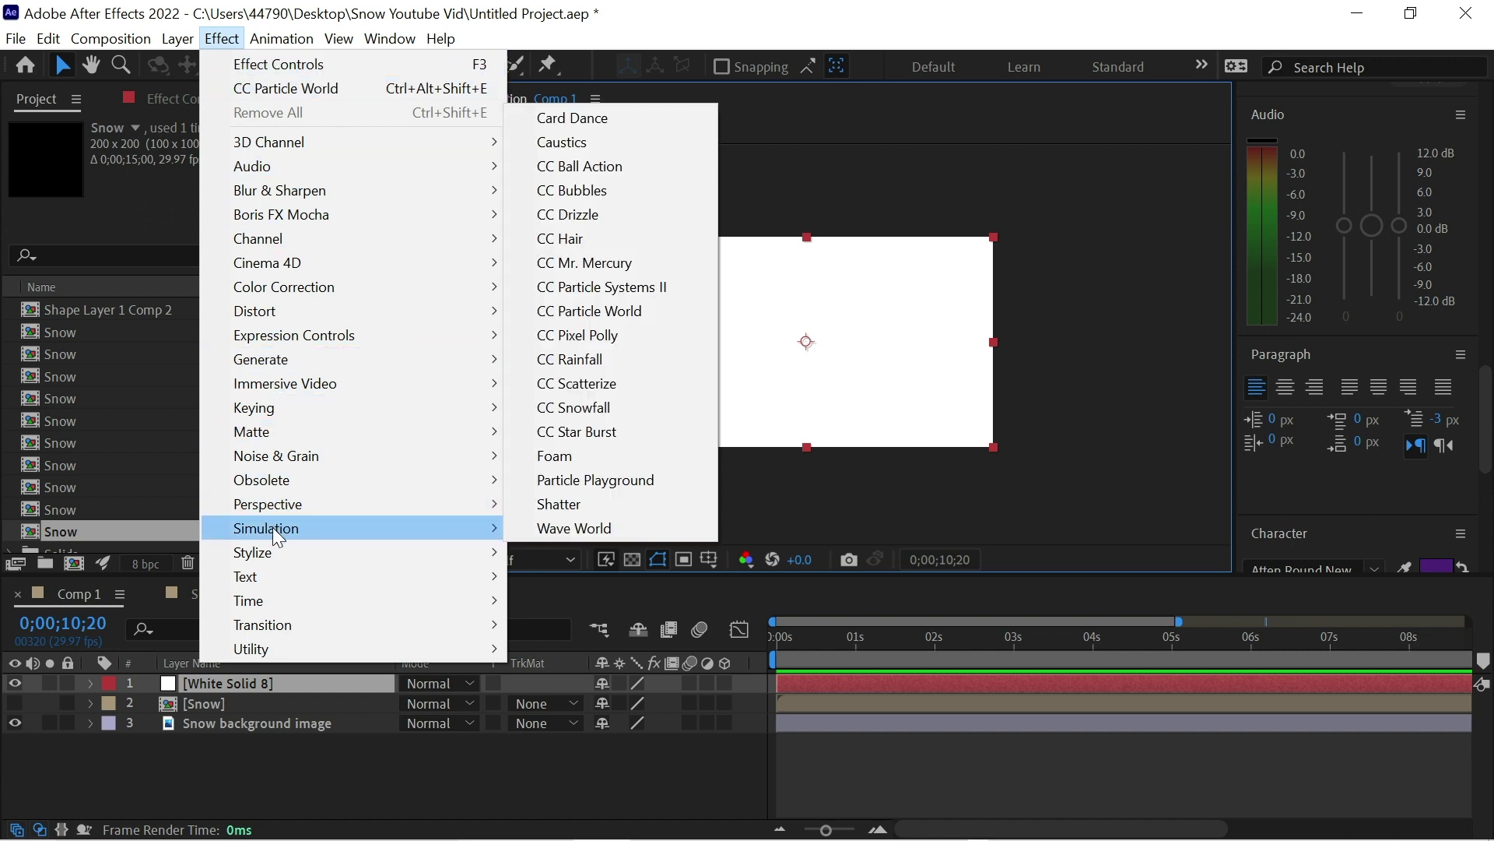
pyautogui.click(623, 317)
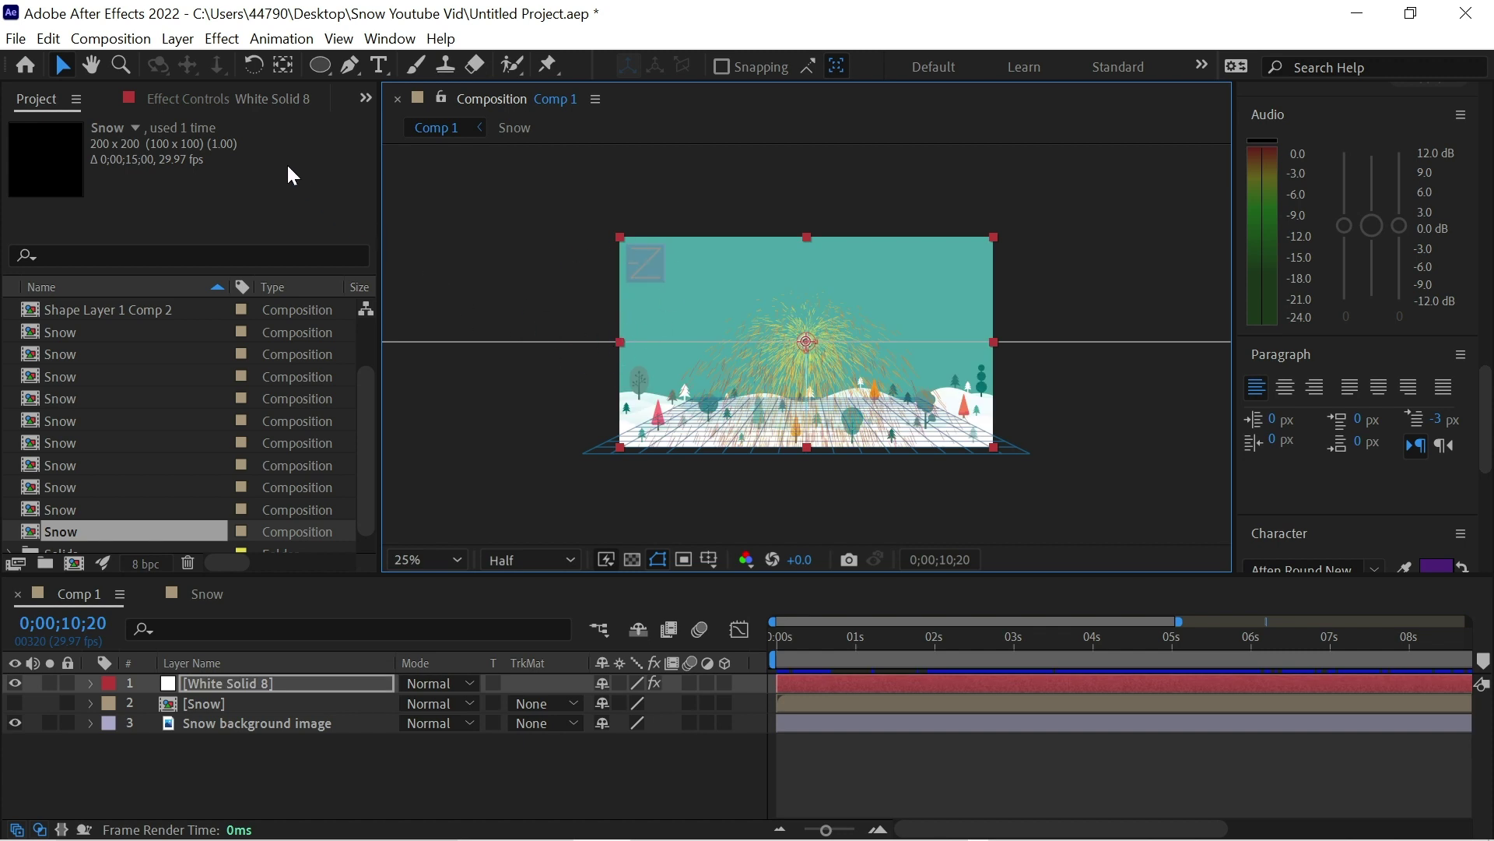
# Set the CC Particle World Birth Rate to 0.5 and Longevity to 22 seconds
pyautogui.click(240, 106)
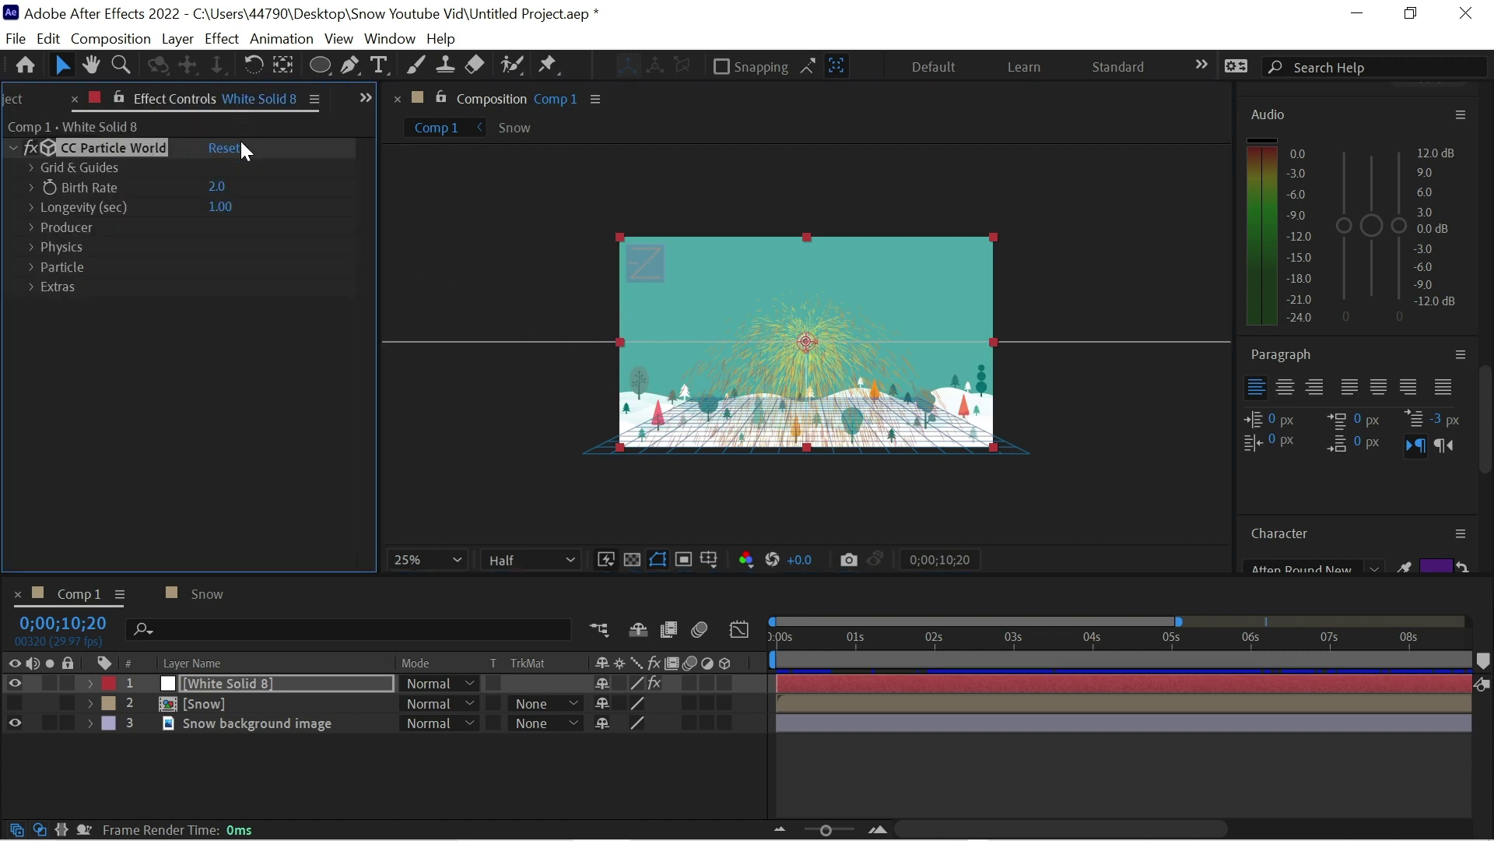
pyautogui.click(218, 186)
pyautogui.press('Tab')
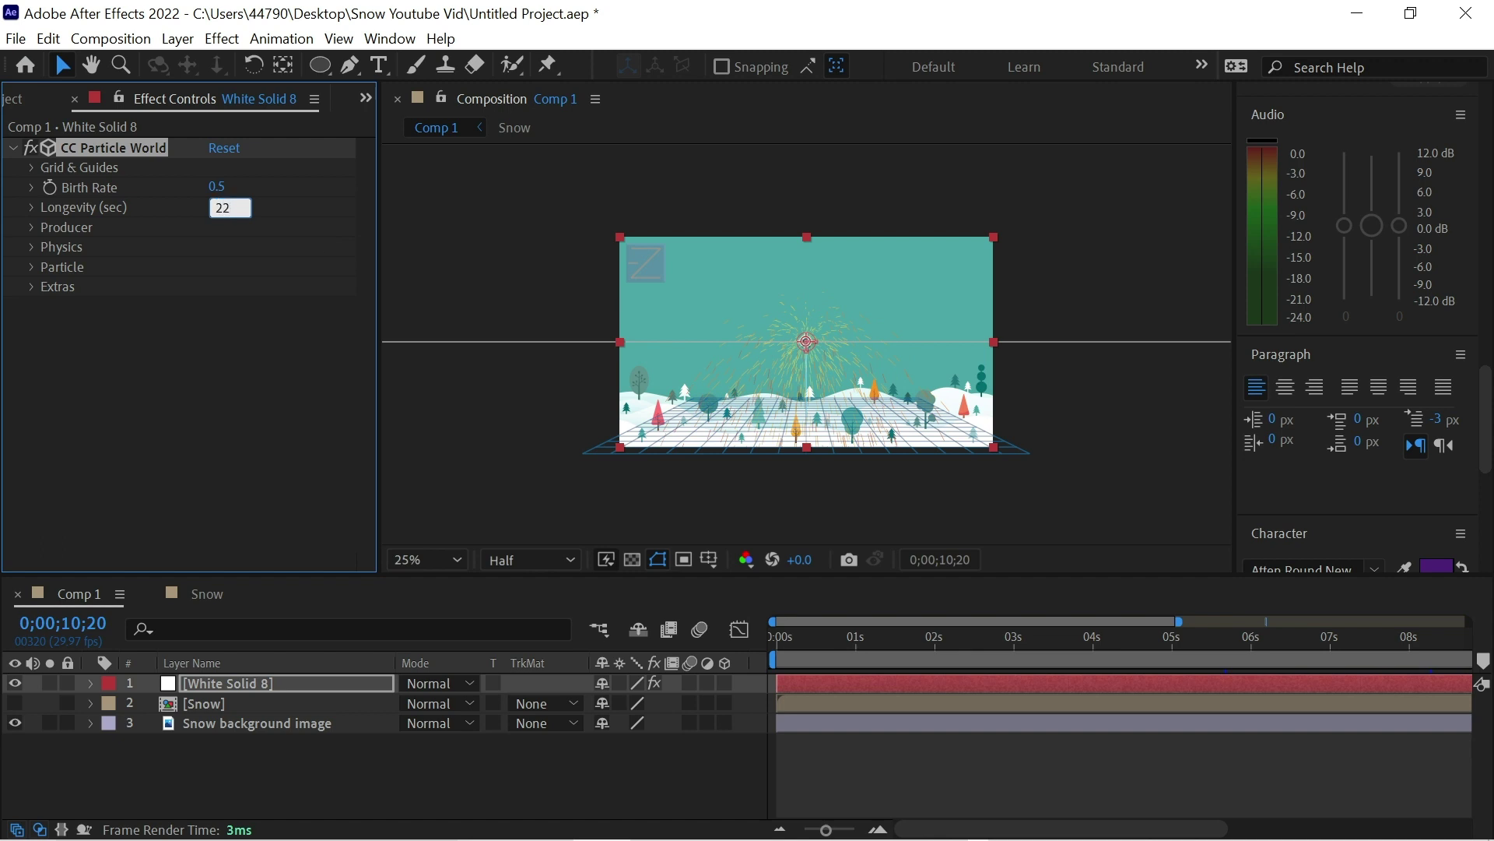
pyautogui.press('Return')
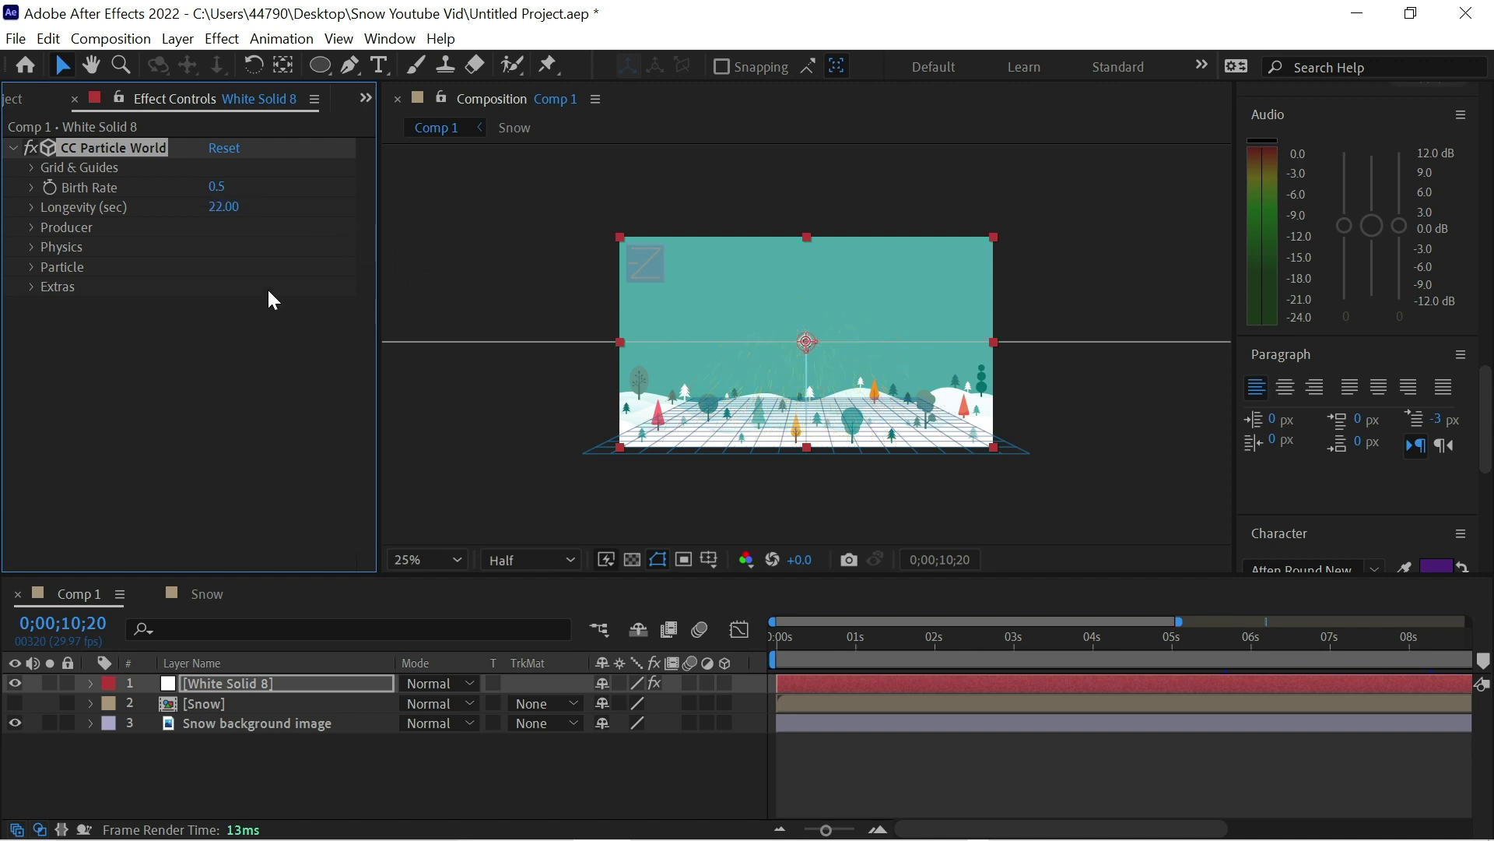
# Set the particle Producer's Radius X to 0.705 and Position Y to -0.32
pyautogui.click(32, 228)
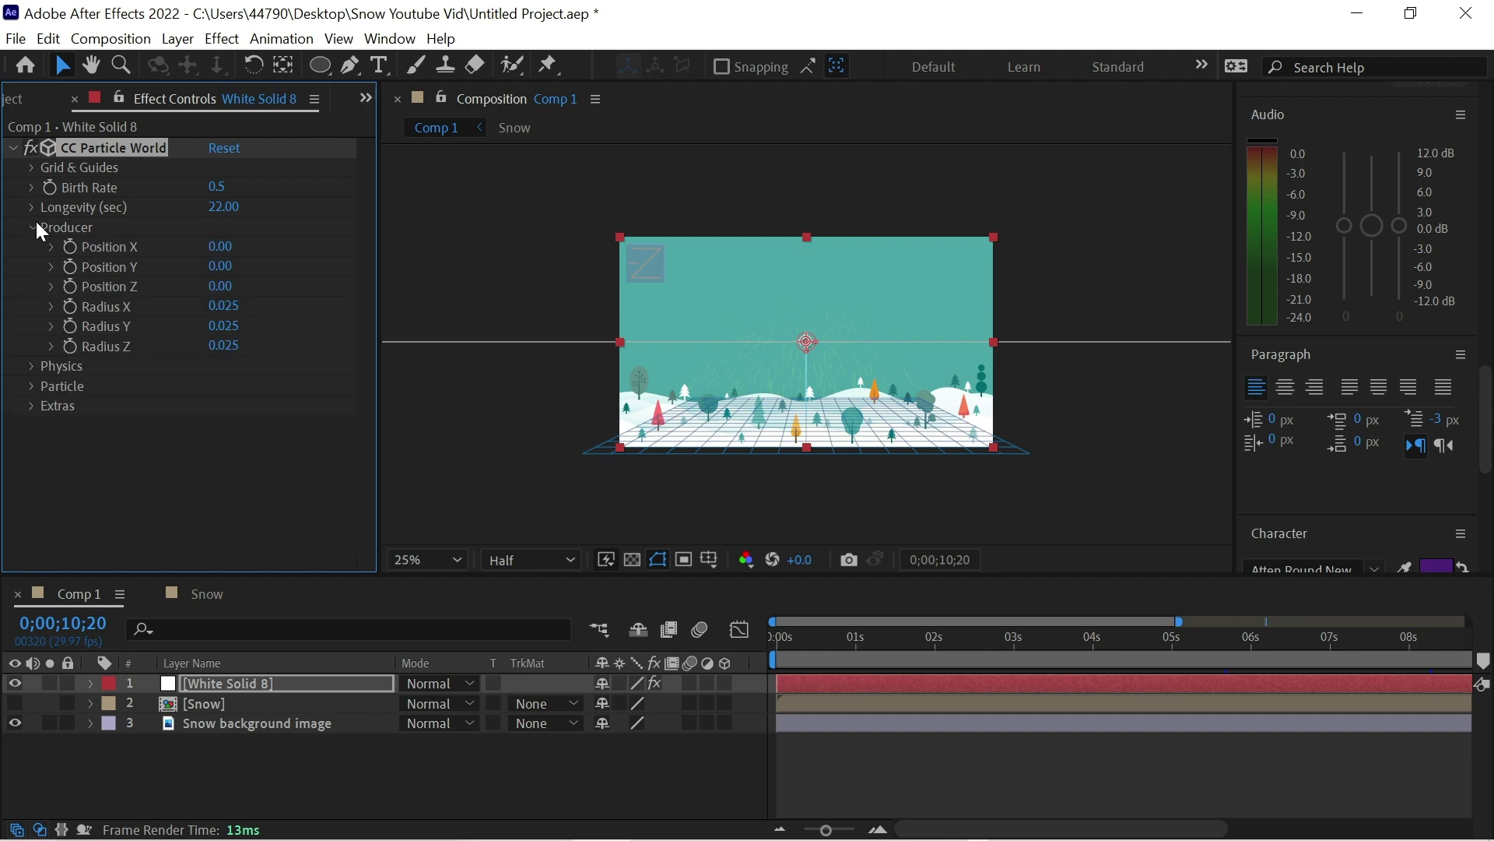
pyautogui.moveTo(215, 306); pyautogui.dragTo(300, 309)
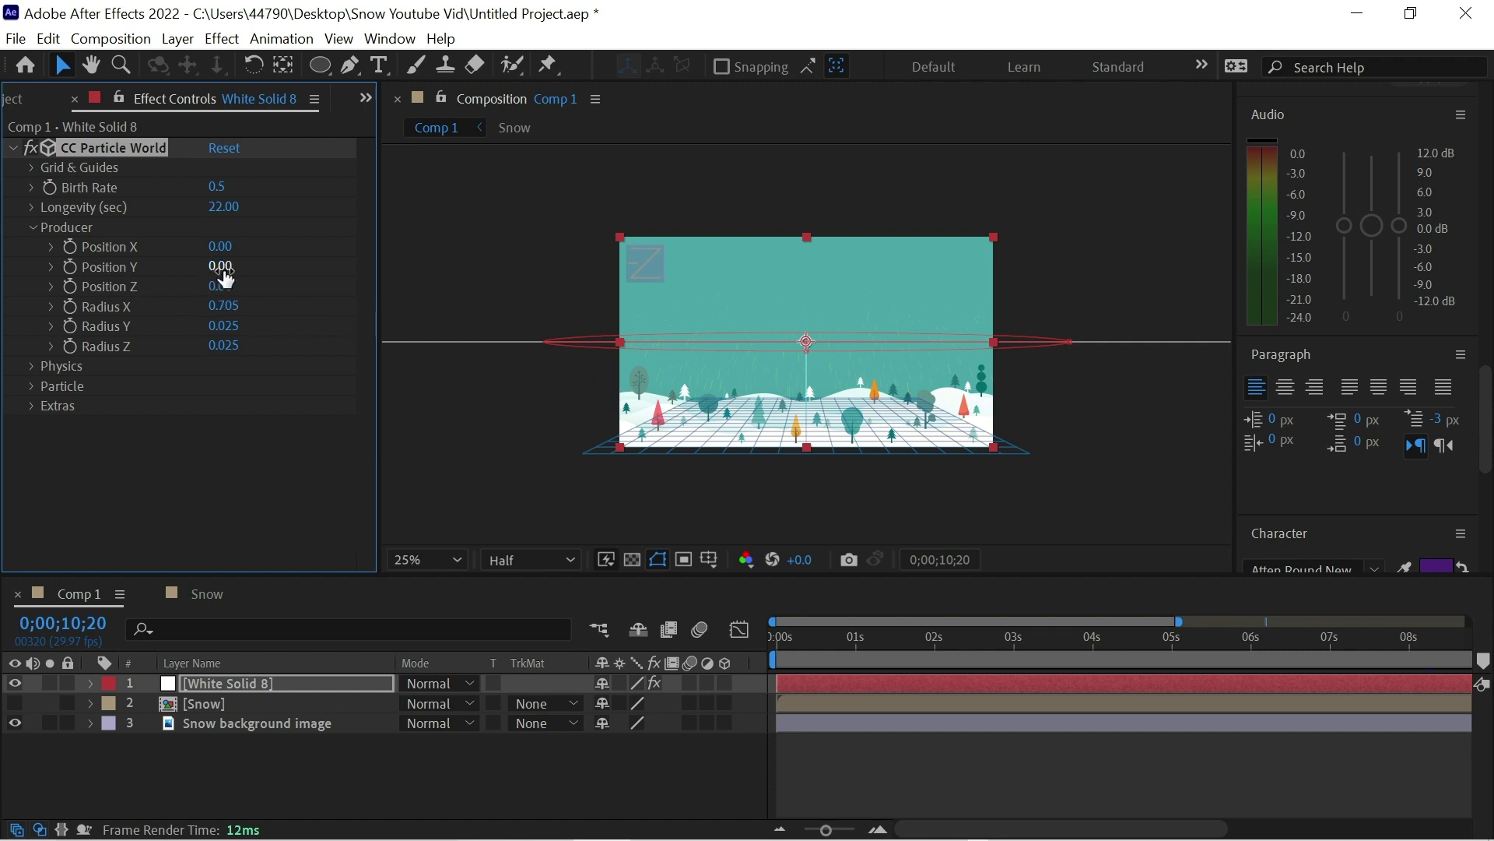
pyautogui.moveTo(221, 268); pyautogui.dragTo(189, 270)
pyautogui.press('.')
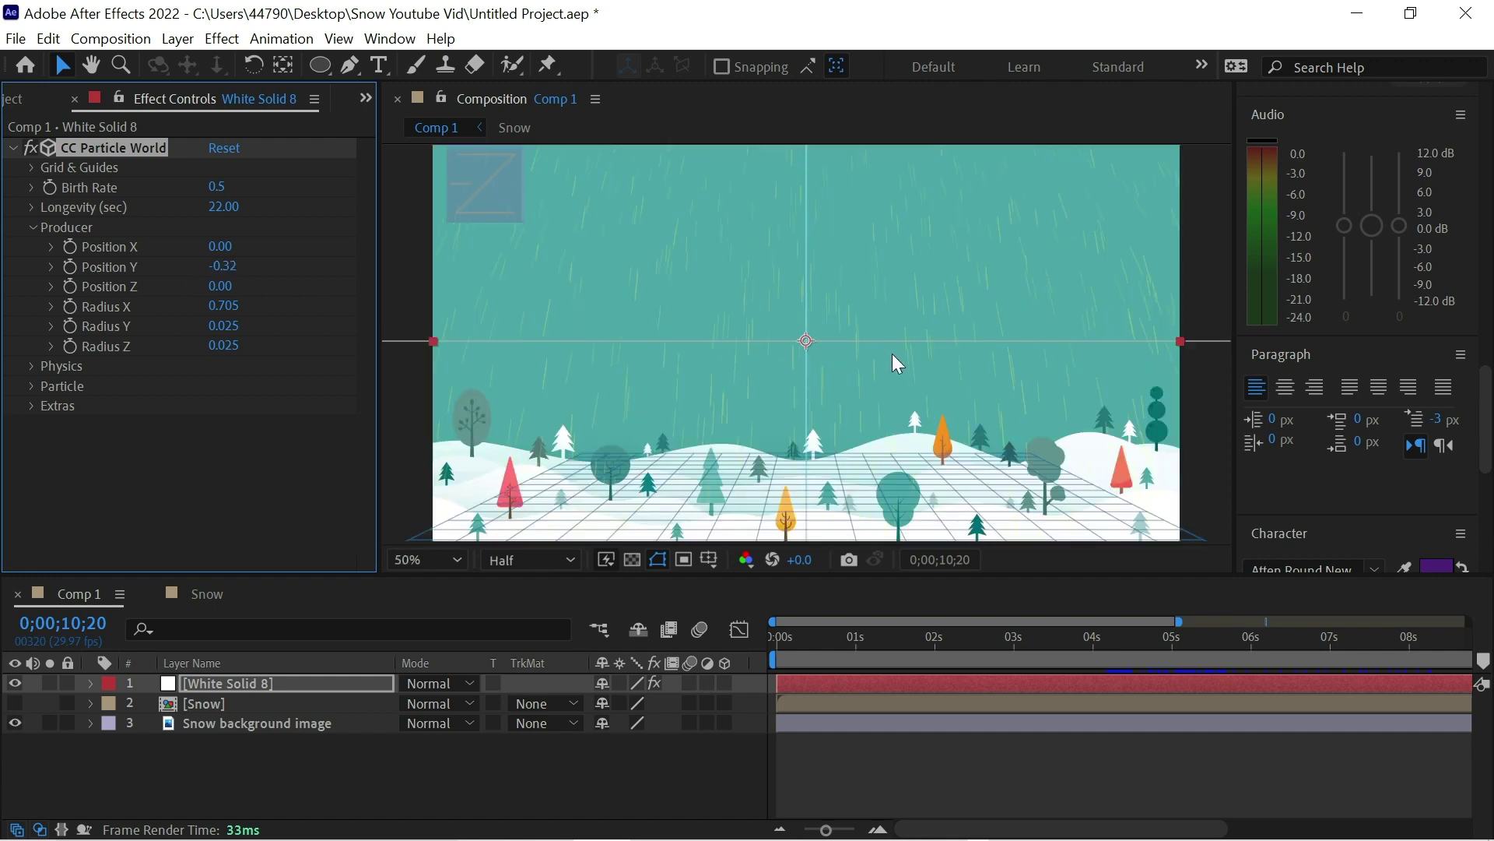
# Scrub the current time back to 0;00;06;13 to preview the falling particles
pyautogui.click(779, 830)
pyautogui.click(1244, 638)
pyautogui.moveTo(1243, 637); pyautogui.dragTo(1073, 627)
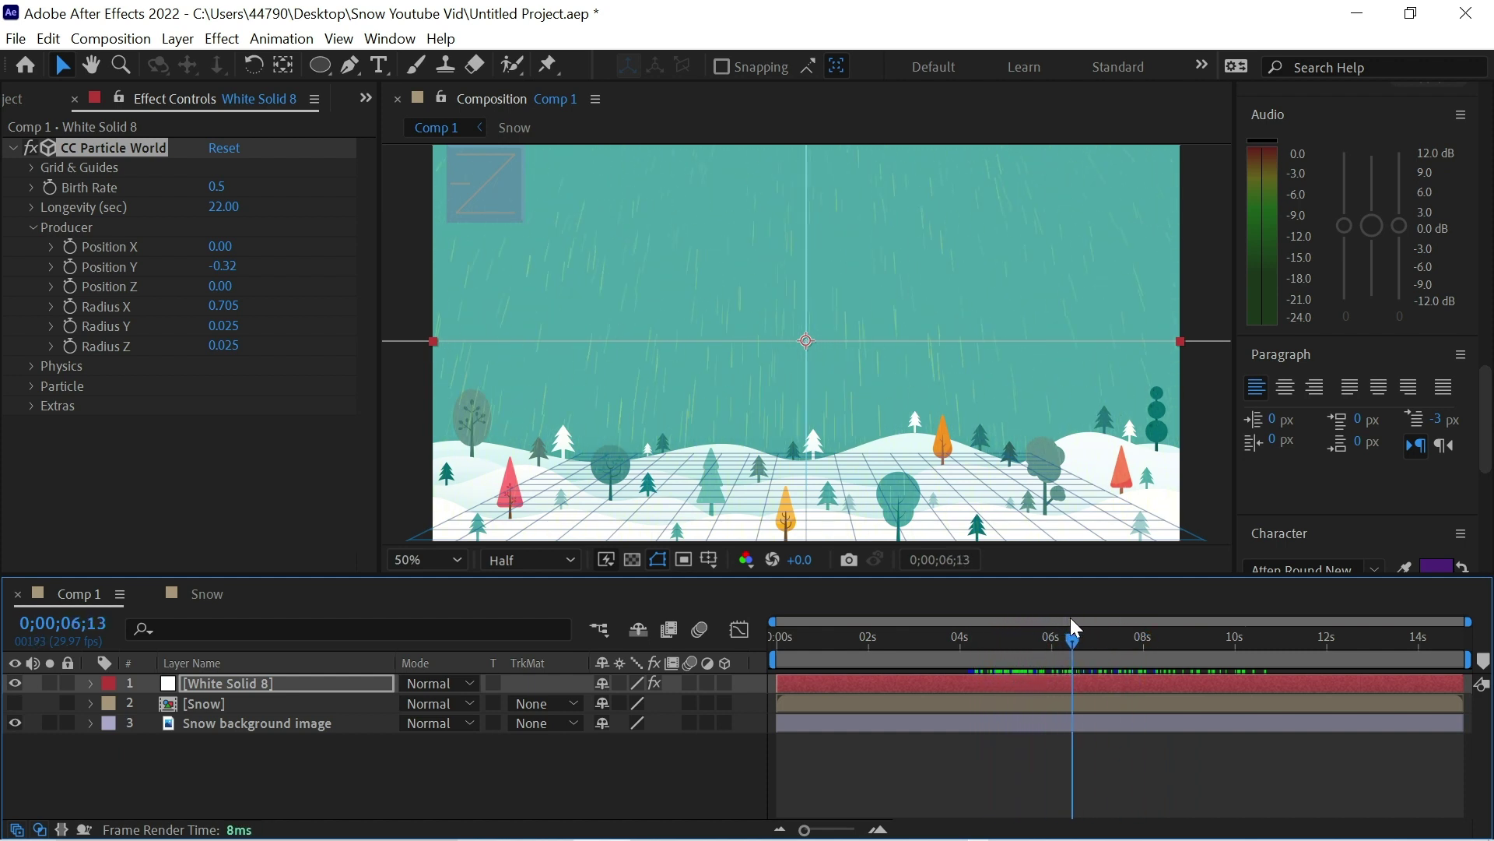
# Change the CC Particle World particle type to Textured Square
pyautogui.click(34, 386)
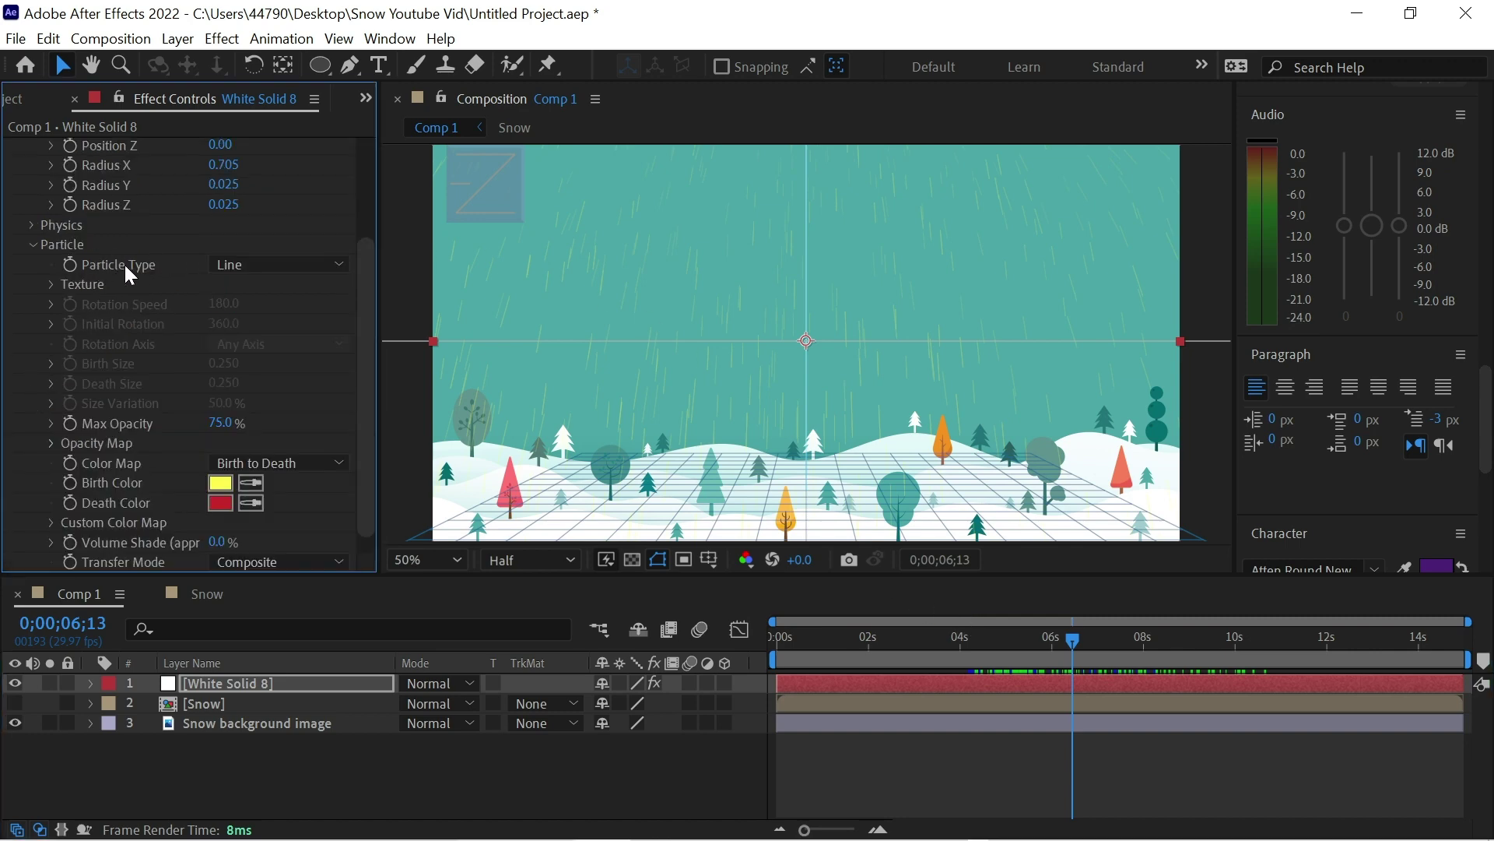
pyautogui.click(227, 264)
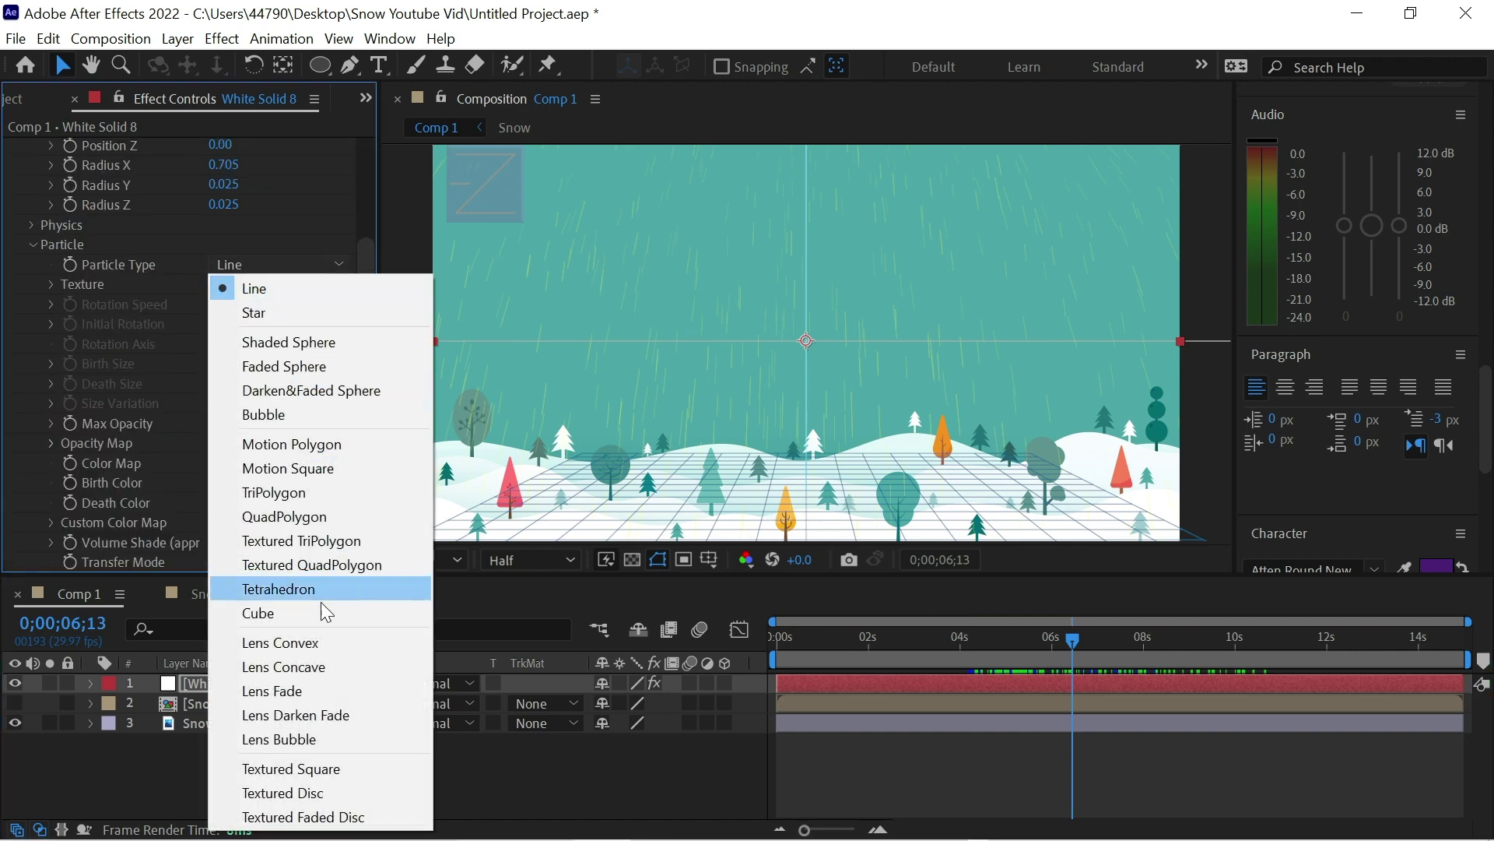
pyautogui.click(329, 769)
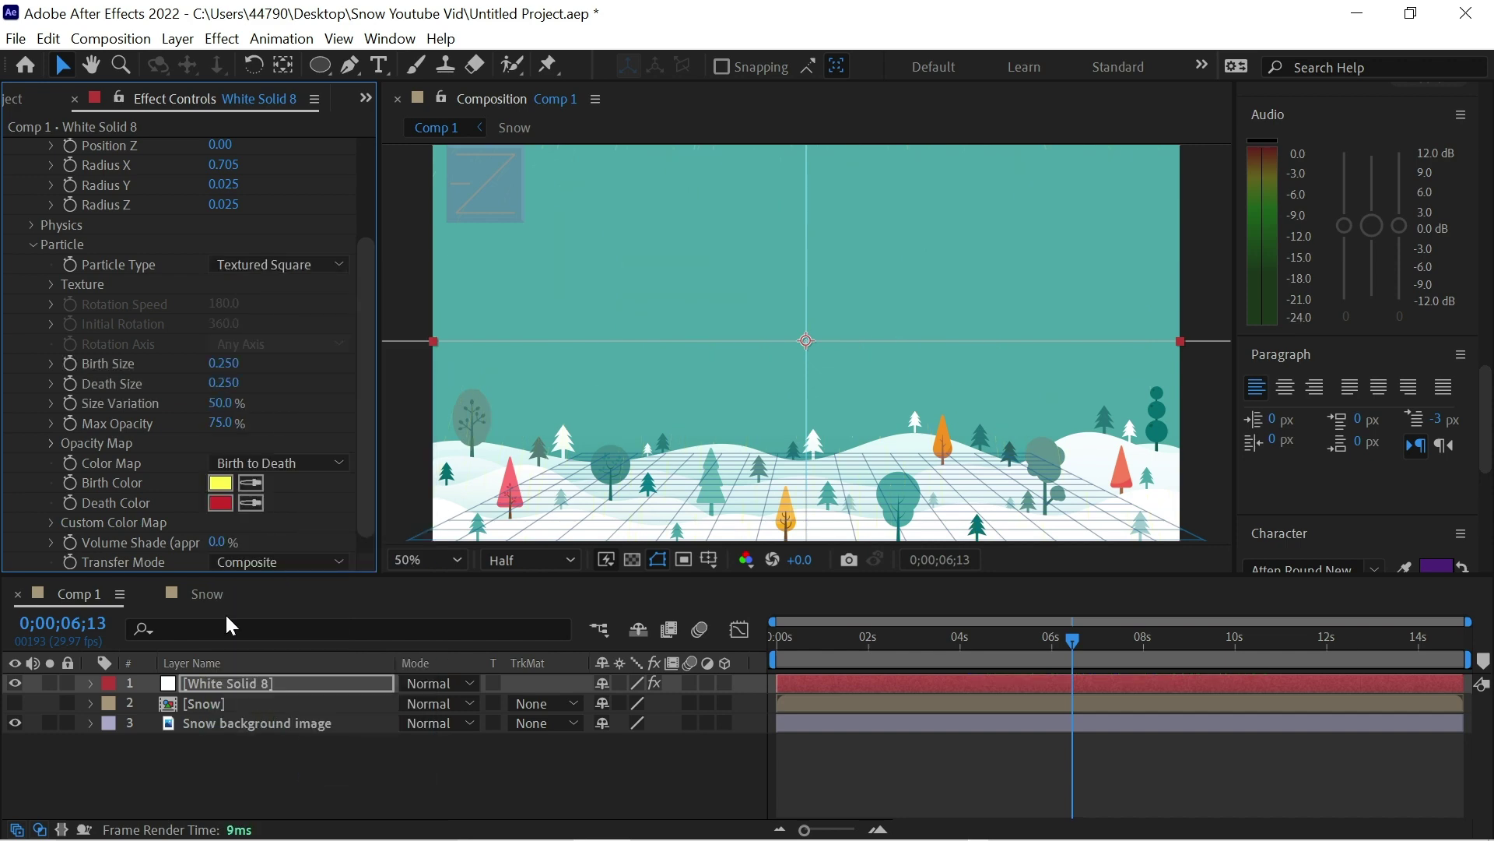
# Use the Snow pre-composition as the texture layer for the textured square particles
pyautogui.click(52, 284)
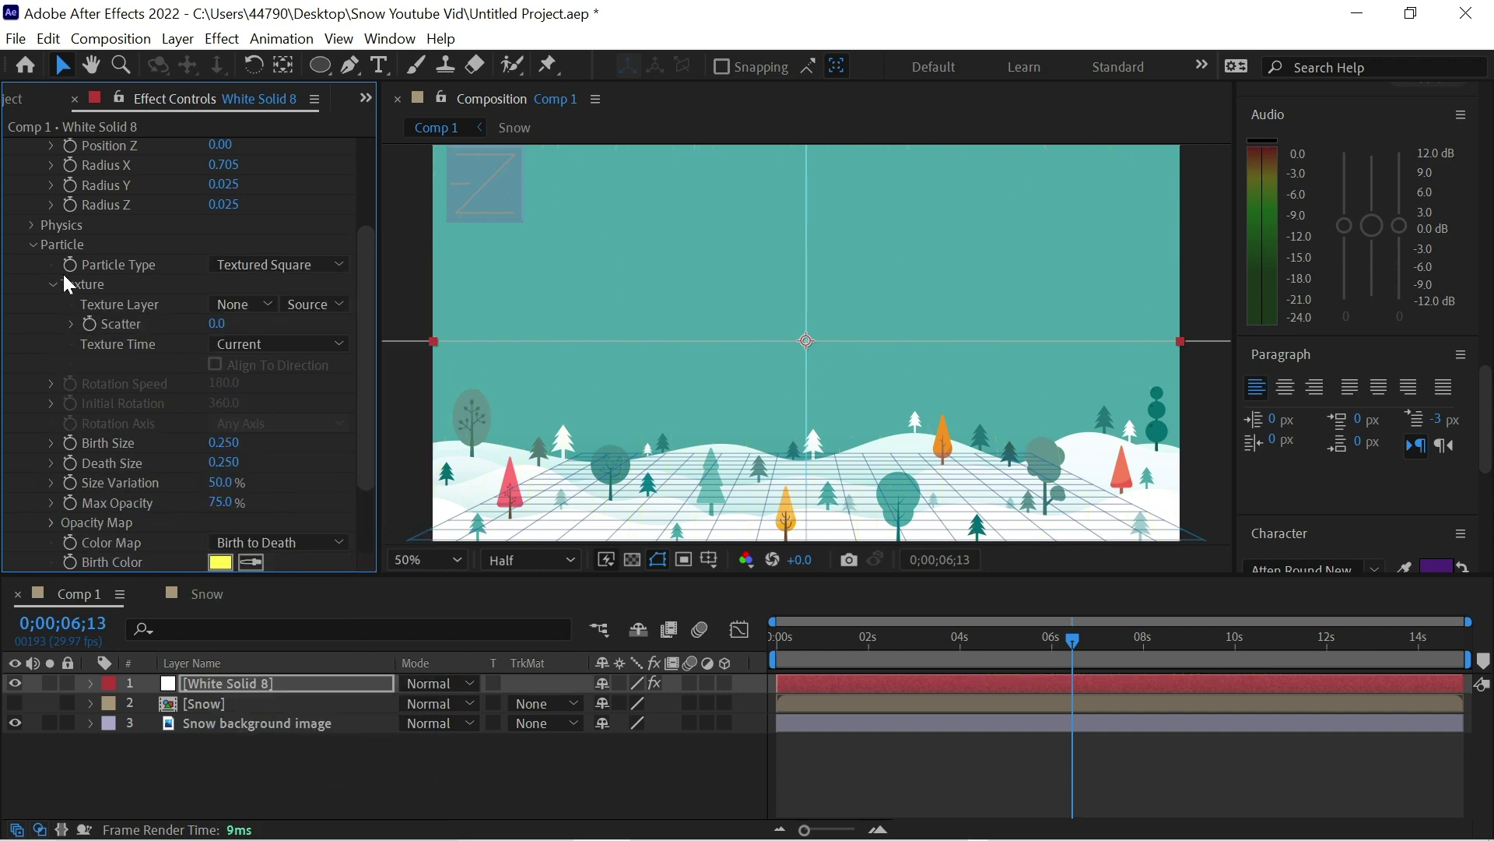
pyautogui.click(254, 304)
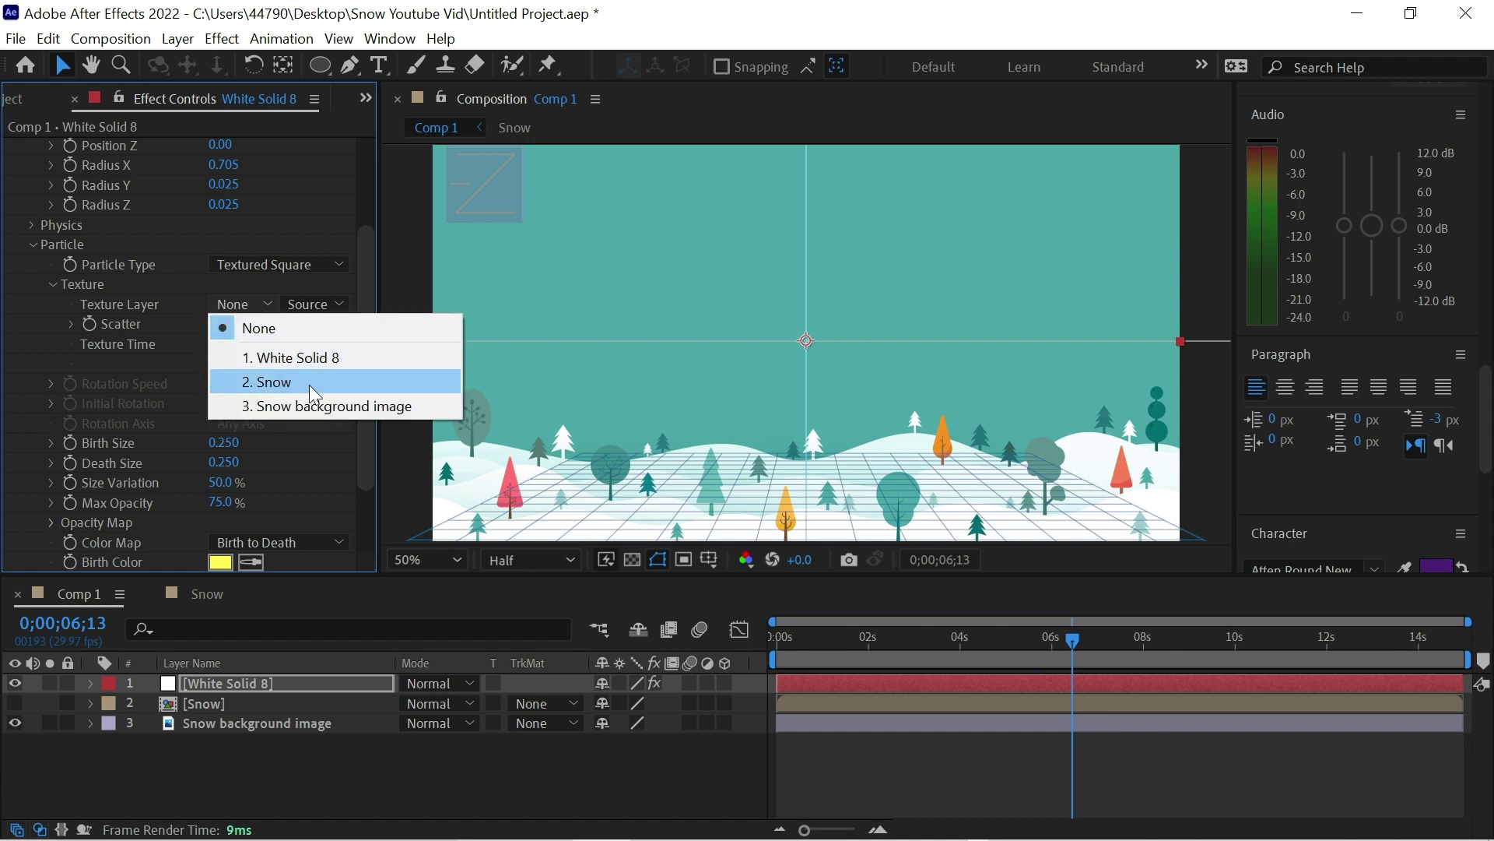
pyautogui.click(278, 382)
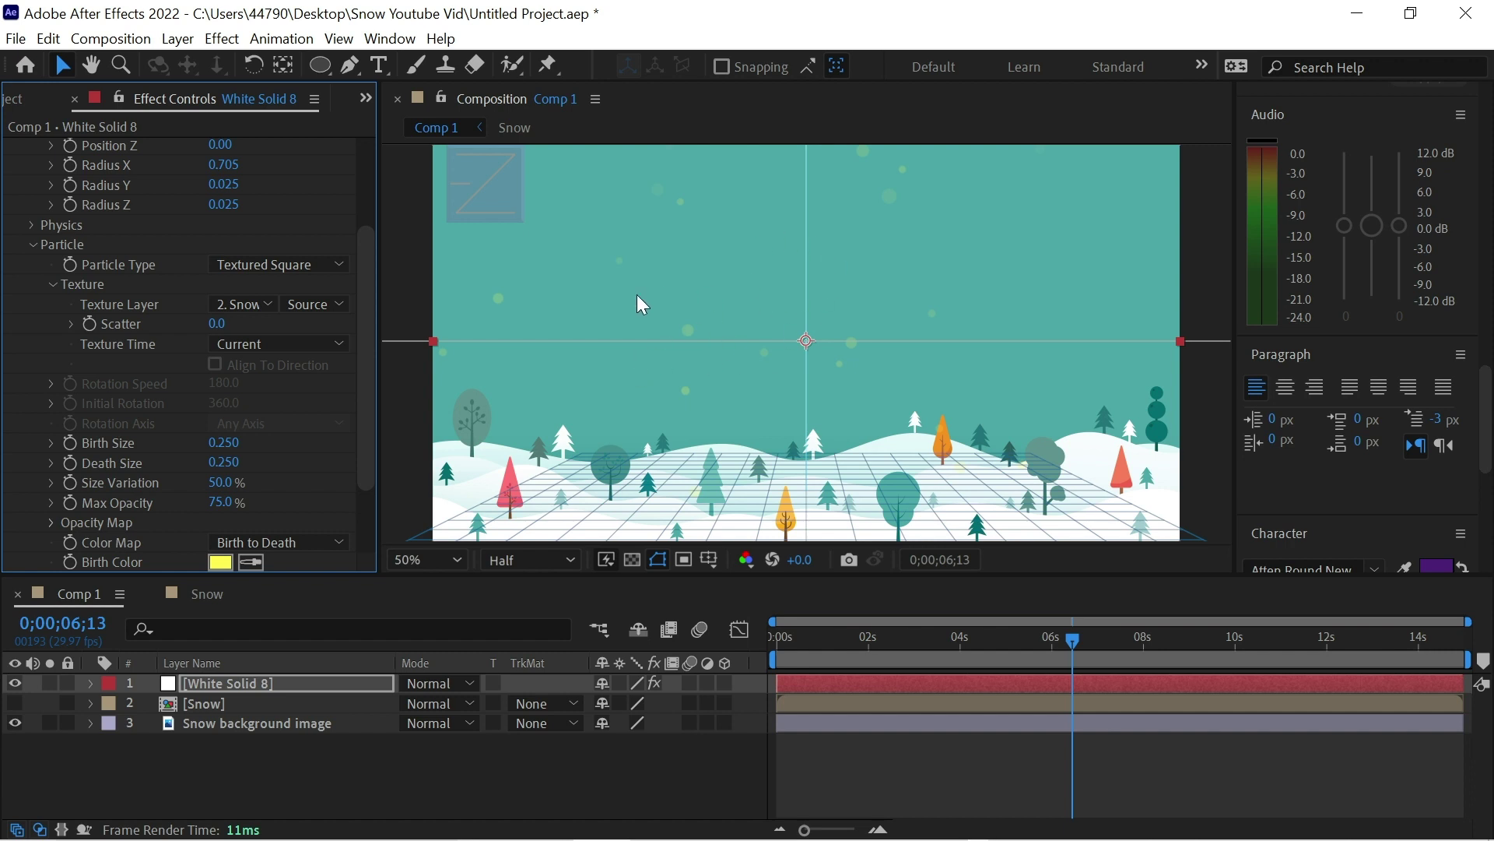
# Set both the Birth Color and Death Color of the particles to white
pyautogui.moveTo(364, 315); pyautogui.dragTo(352, 395)
pyautogui.click(220, 463)
pyautogui.click(873, 433)
pyautogui.click(1373, 433)
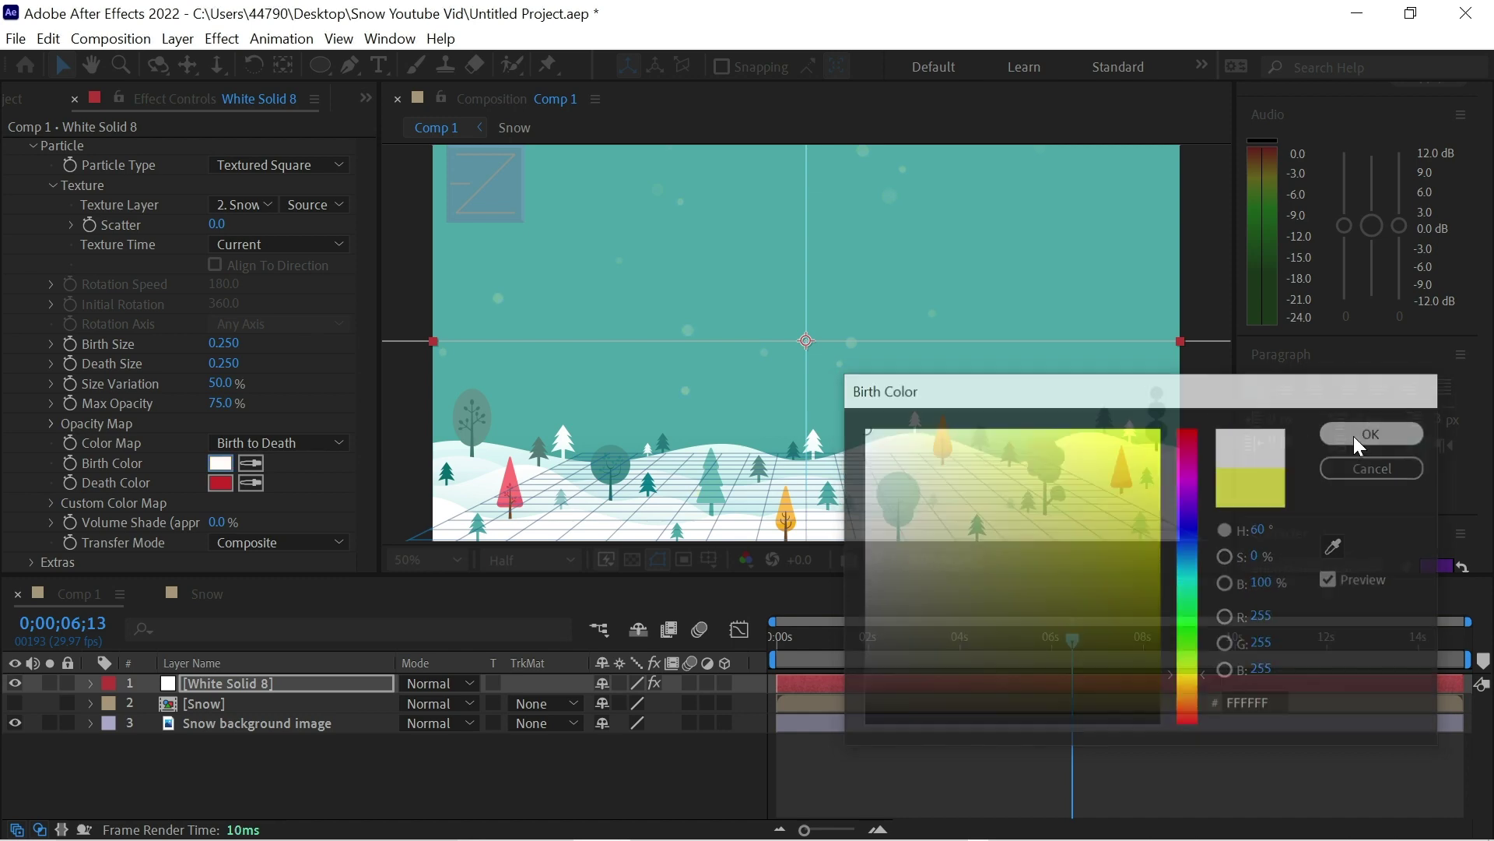
pyautogui.click(222, 483)
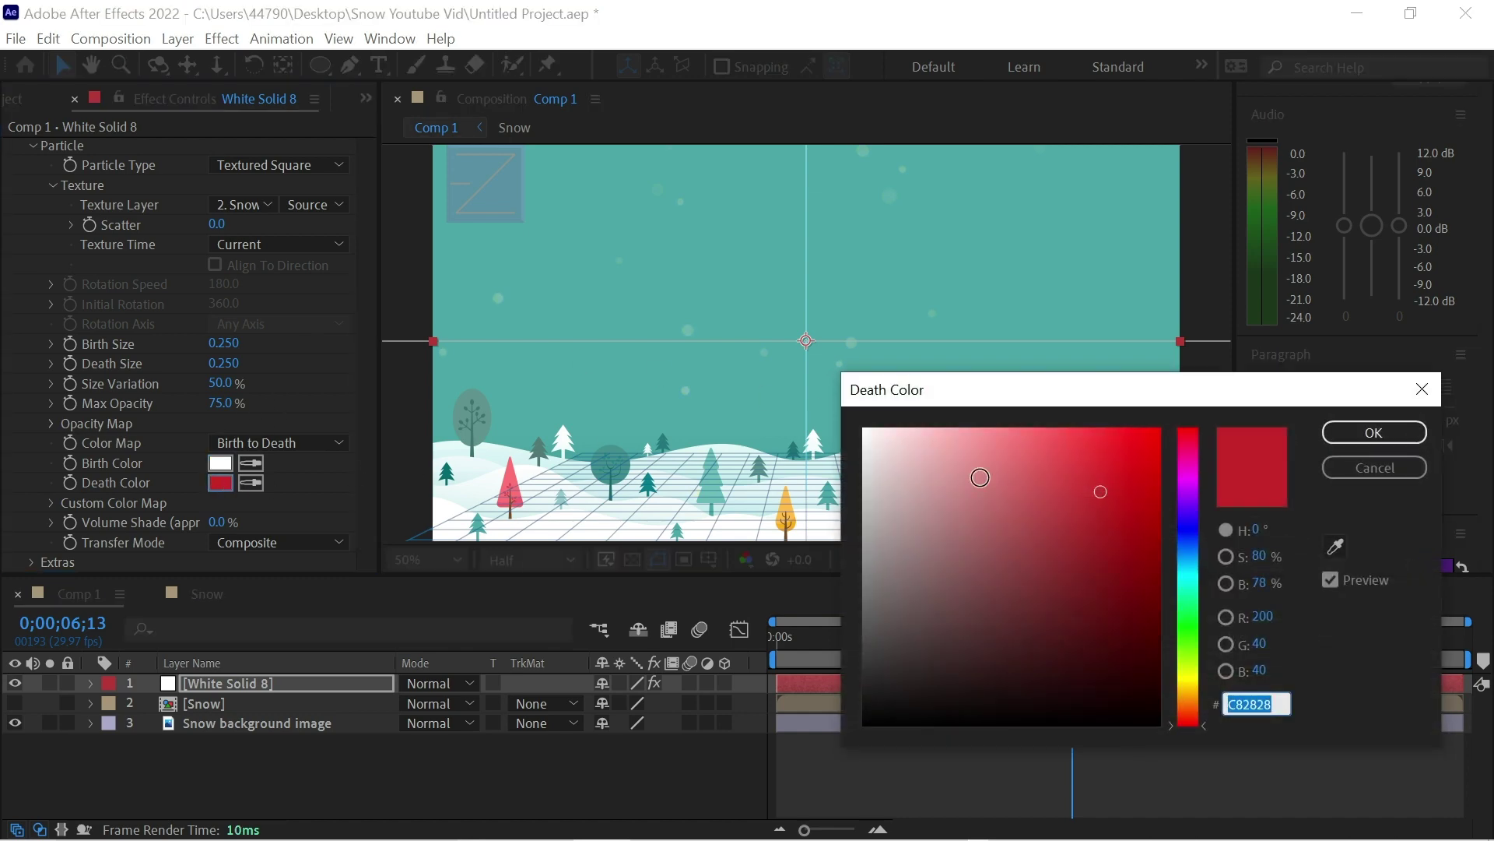
pyautogui.moveTo(981, 477); pyautogui.dragTo(813, 393)
pyautogui.click(1344, 438)
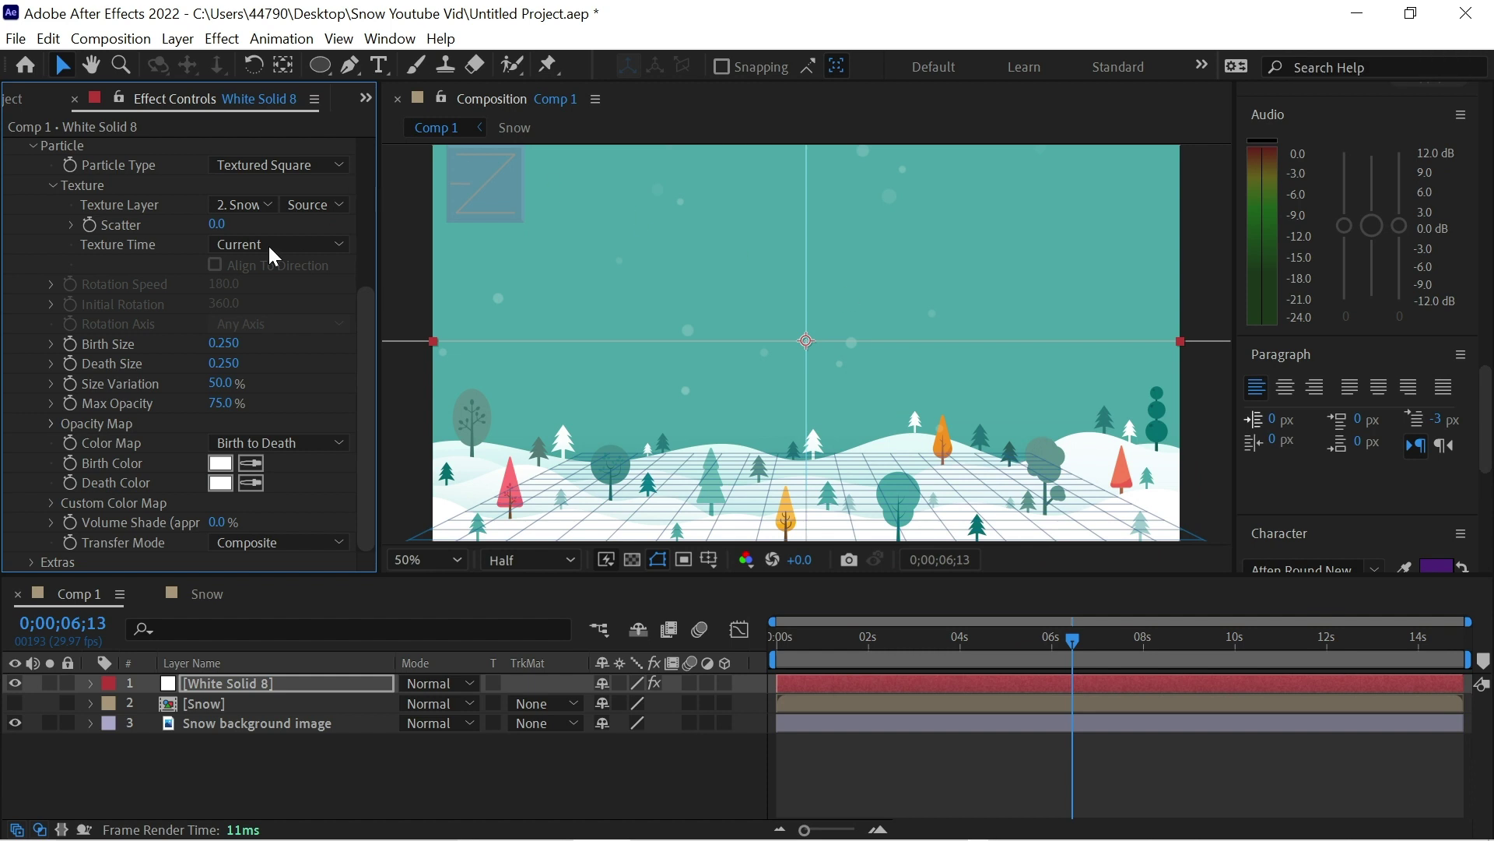
# Set the particles' Max Opacity to 100% and both Birth Size and Death Size to 0.1, checking the result at 0;00;05;17
pyautogui.click(219, 402)
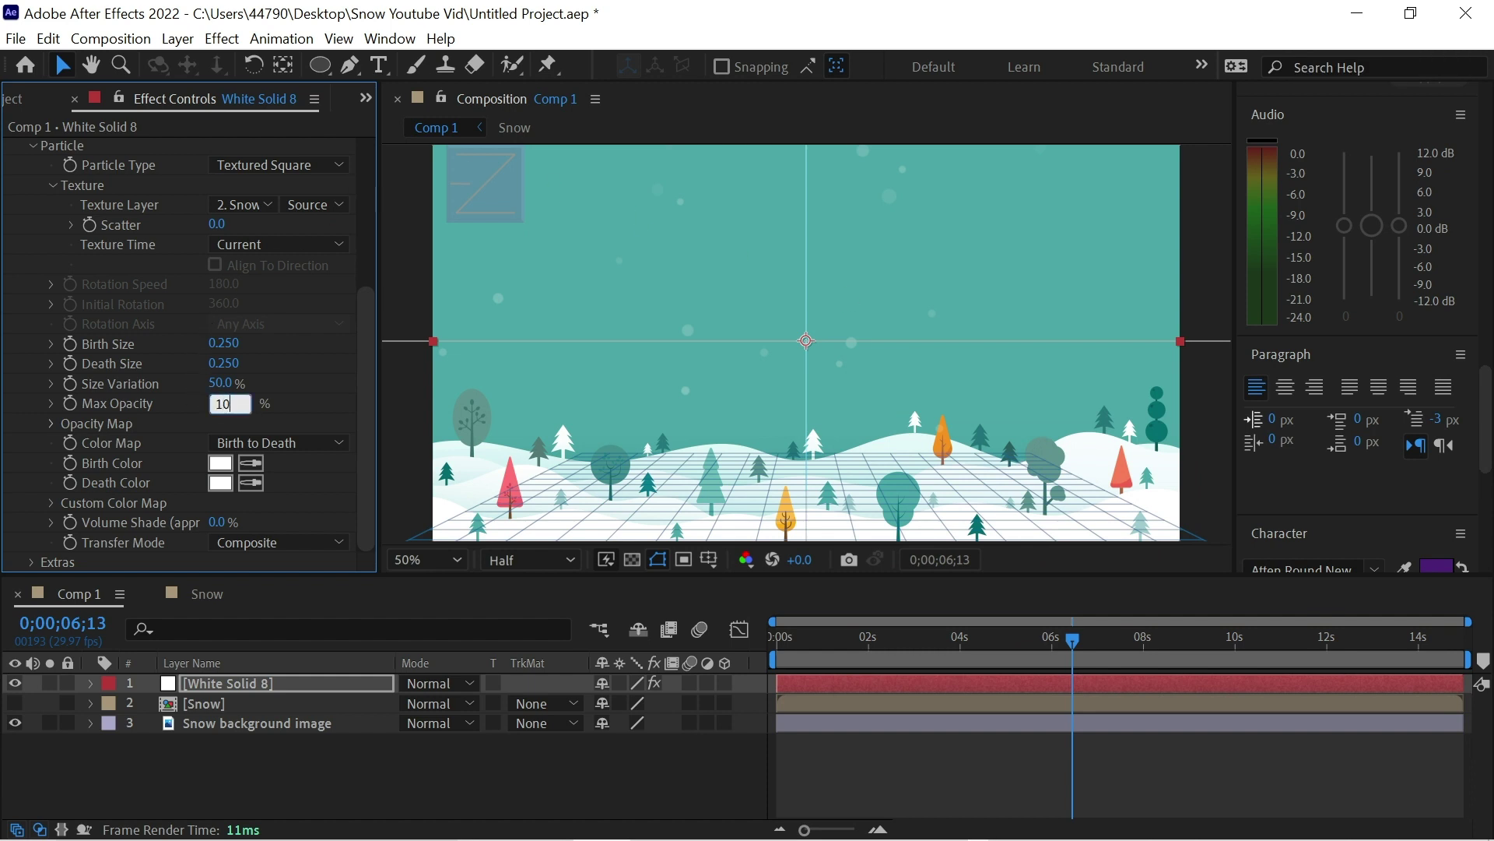
pyautogui.press('Return')
pyautogui.click(230, 342)
pyautogui.write('0.1')
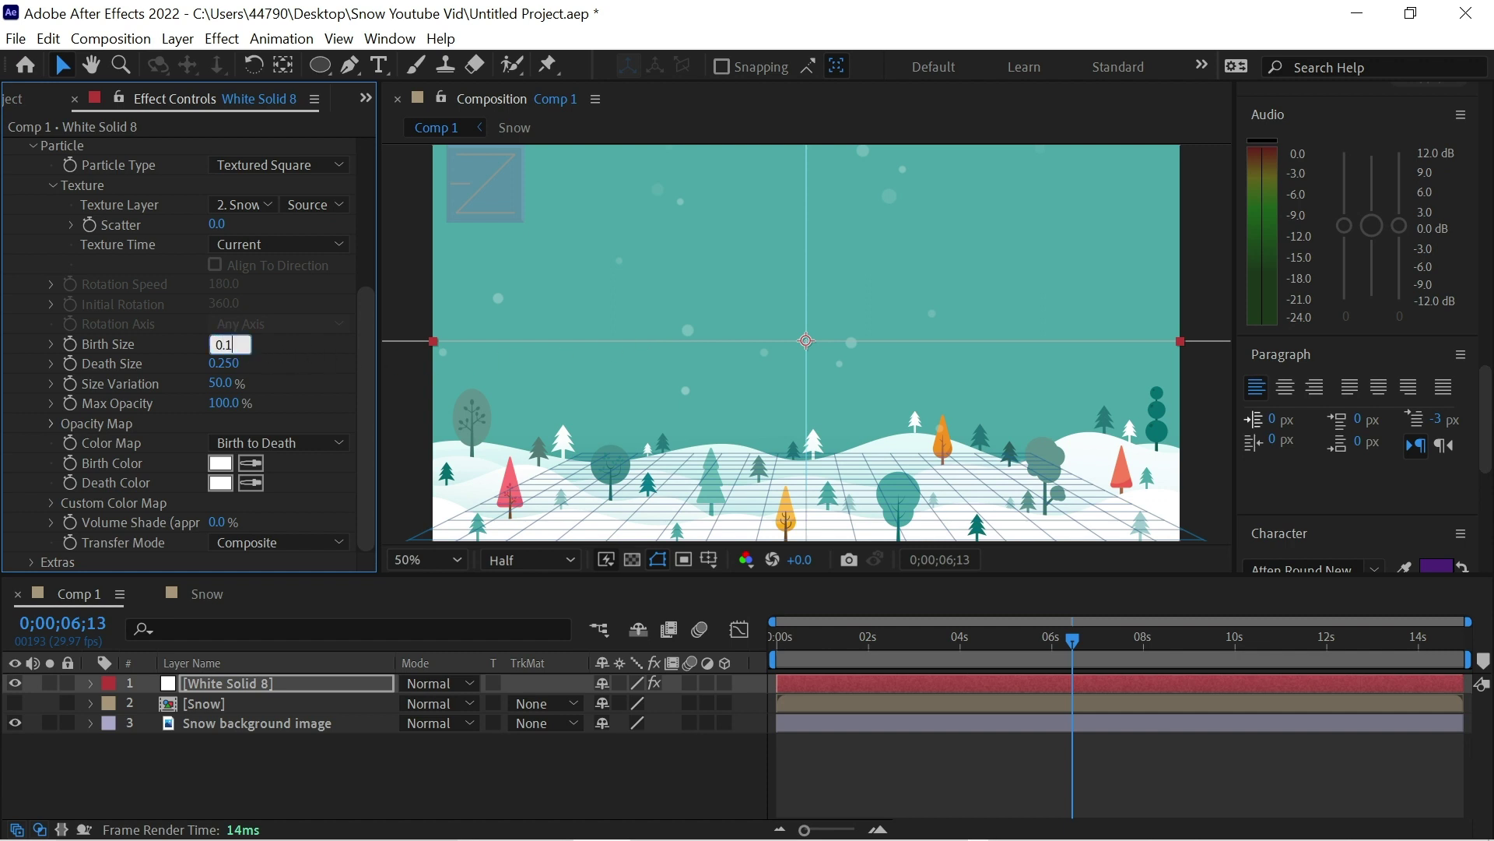
pyautogui.click(222, 364)
pyautogui.write('0.1')
pyautogui.press('Return')
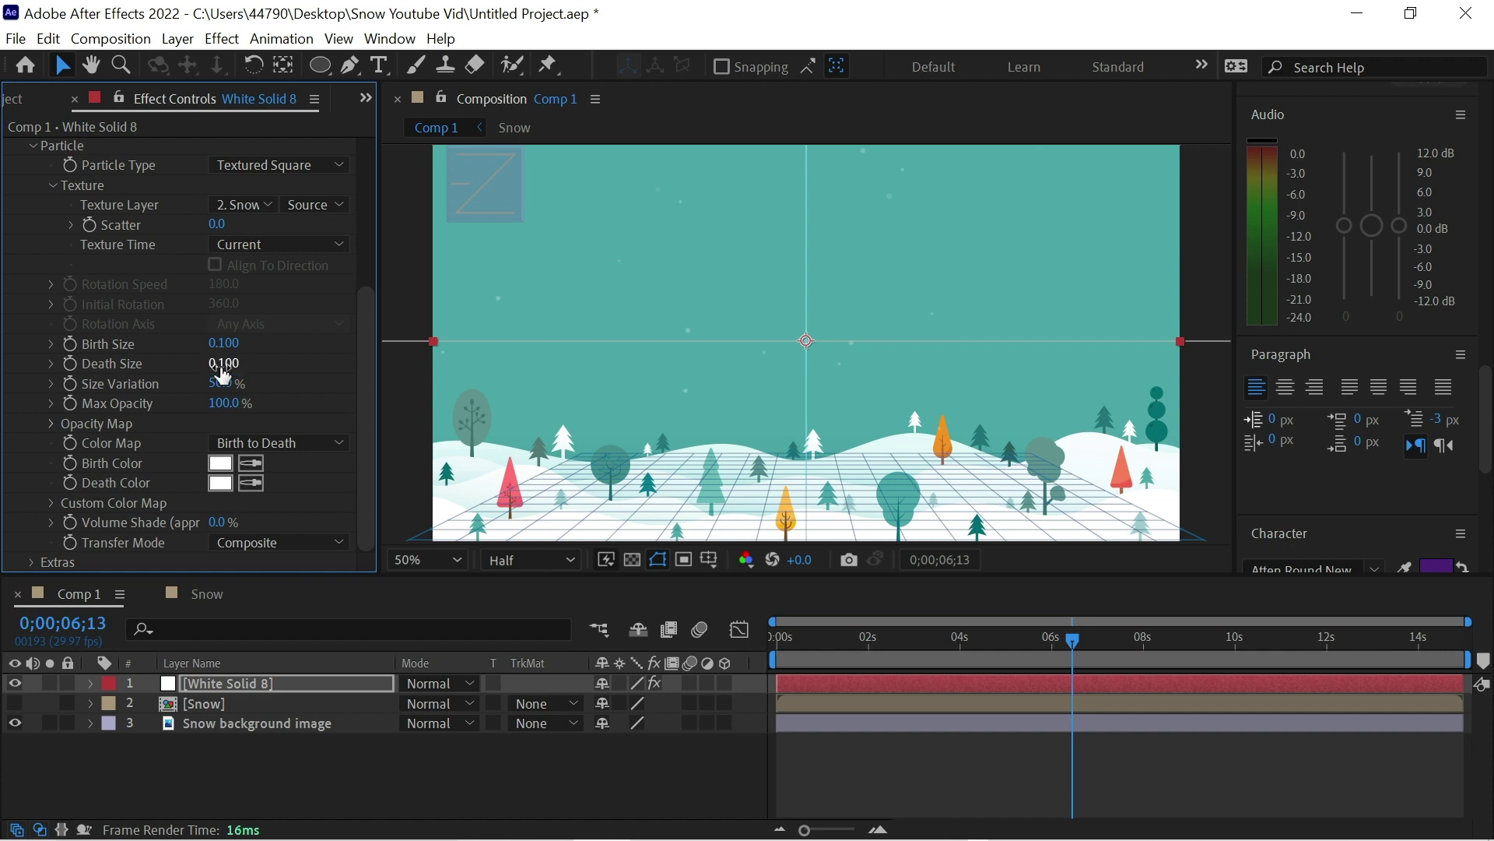
pyautogui.click(1010, 640)
pyautogui.moveTo(1010, 640)
pyautogui.mouseDown()
pyautogui.moveTo(1114, 648)
pyautogui.moveTo(1030, 647)
pyautogui.mouseUp()
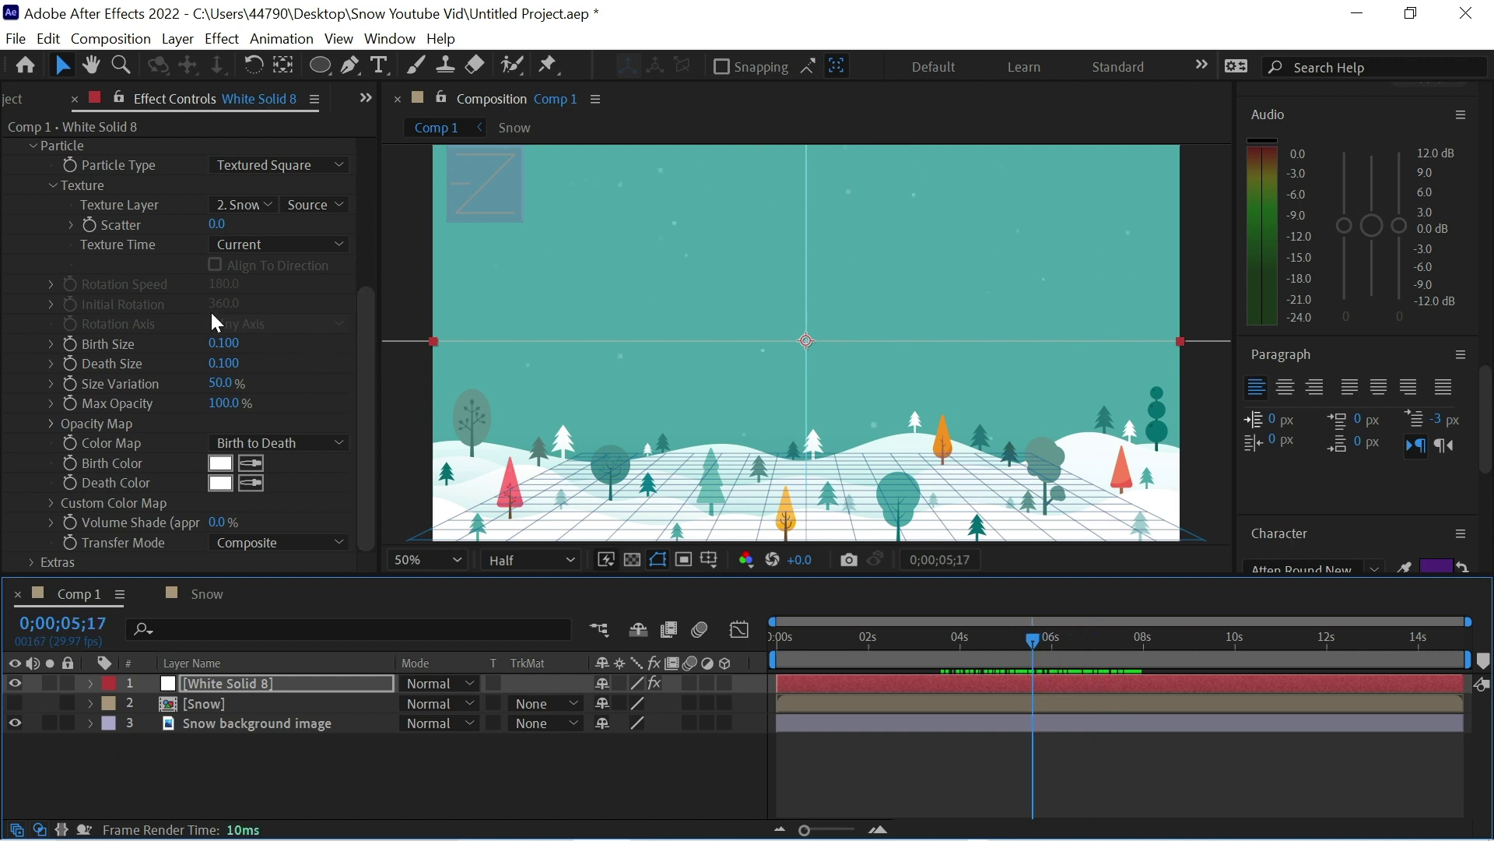
# Set the Physics animation of CC Particle World to Twirly and scrub to 0;00;05;22 to check the motion
pyautogui.scroll(4, 81, 339)
pyautogui.click(31, 303)
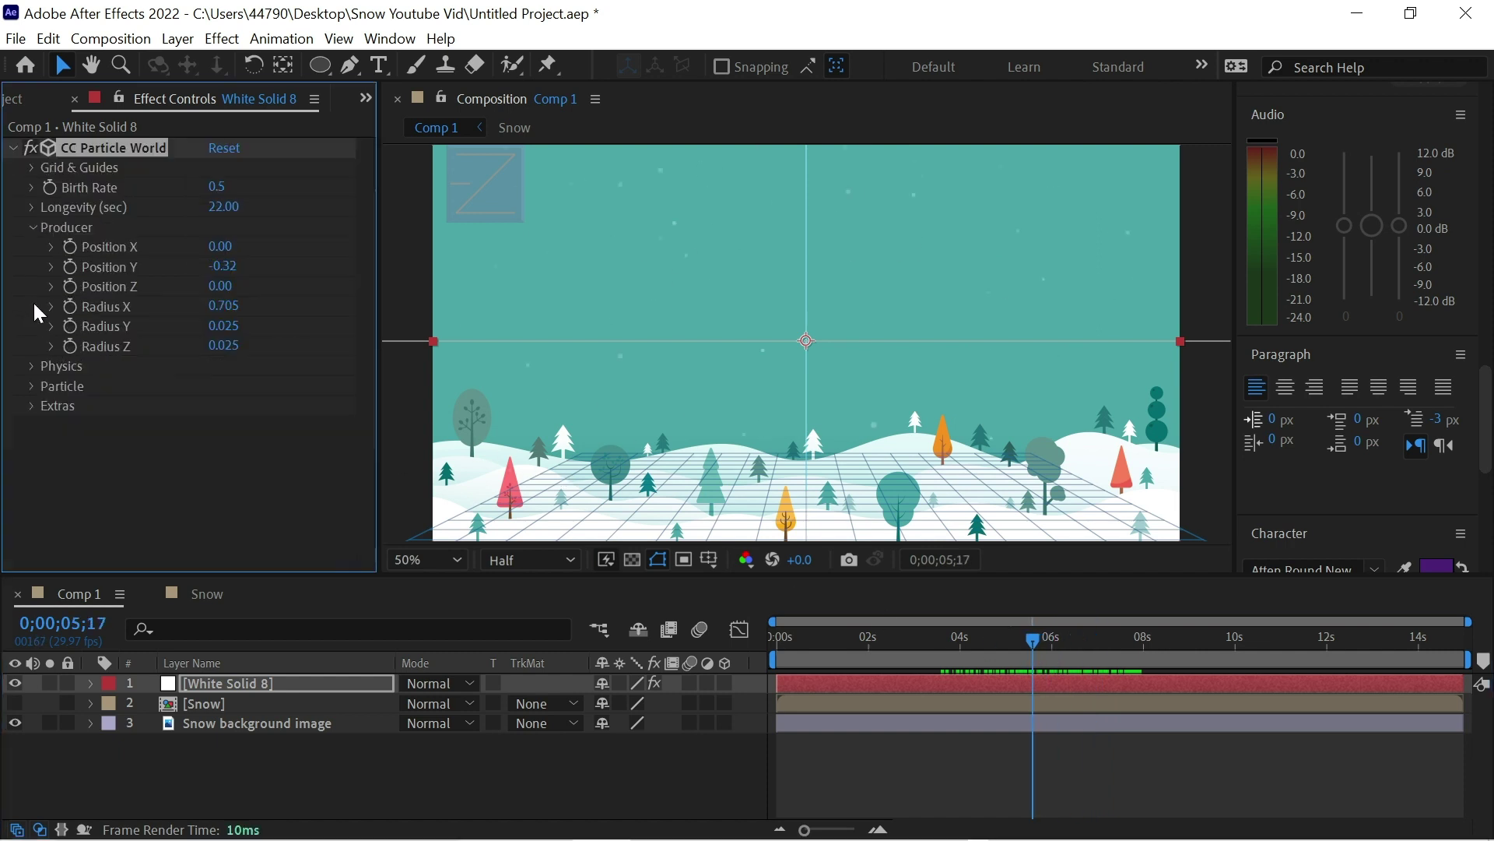
pyautogui.click(33, 365)
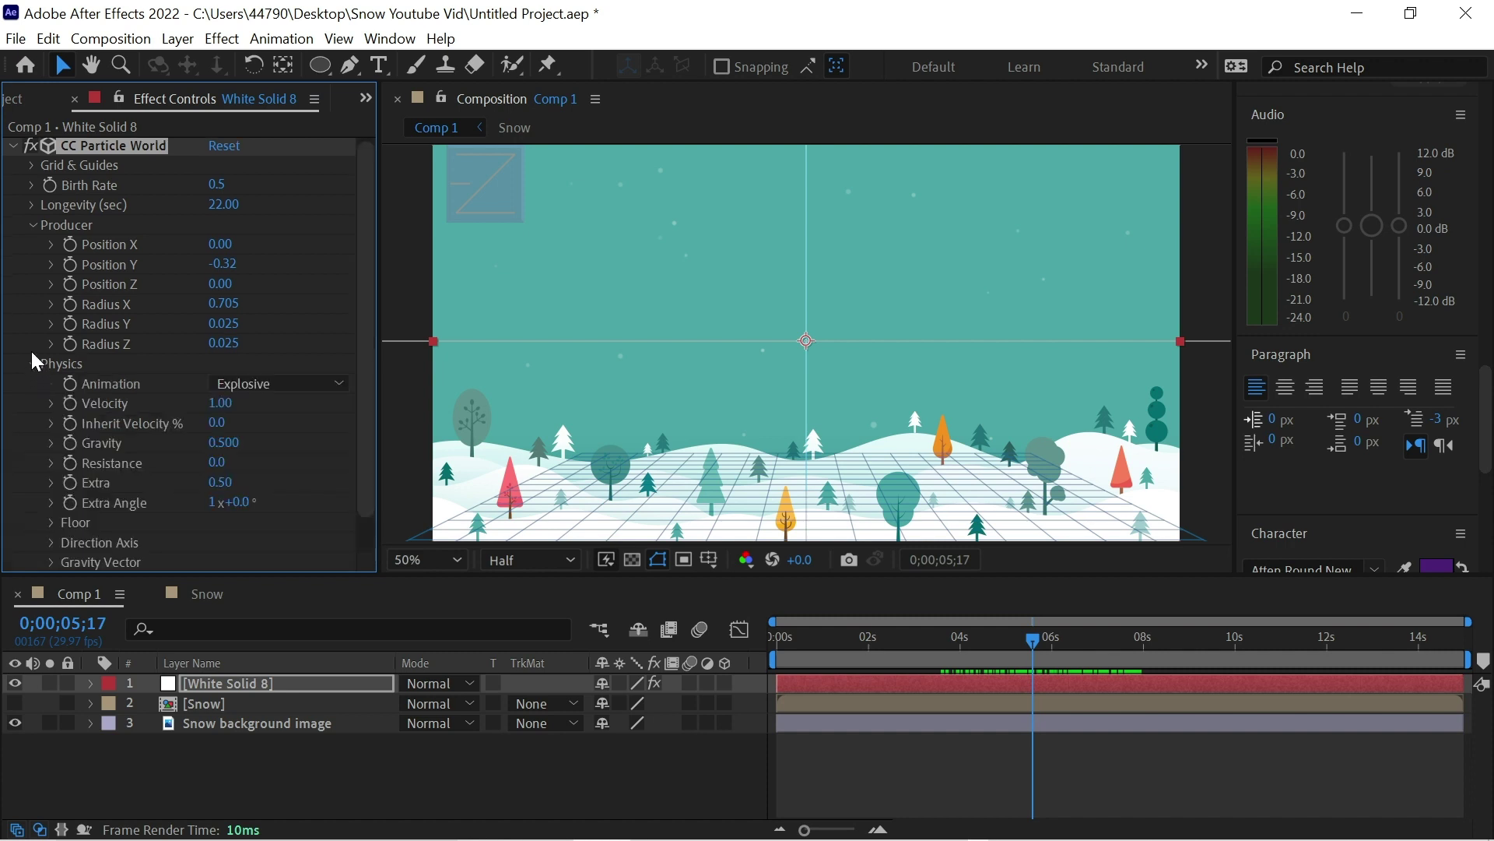
pyautogui.click(257, 384)
pyautogui.click(258, 535)
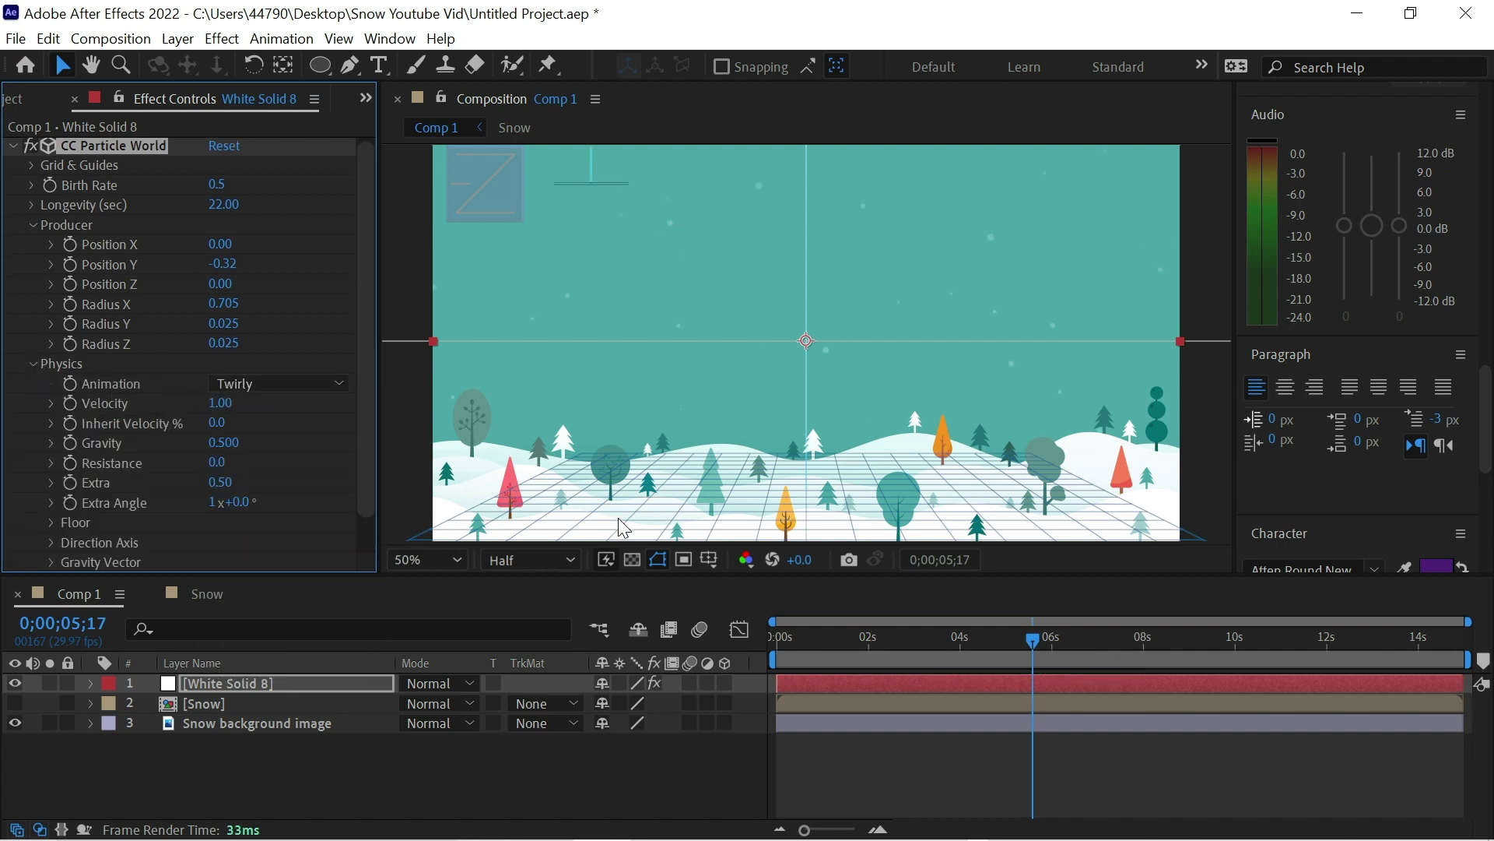
pyautogui.moveTo(1035, 638)
pyautogui.mouseDown()
pyautogui.moveTo(1084, 639)
pyautogui.moveTo(1040, 640)
pyautogui.mouseUp()
# Set the Physics Velocity to 0.1, Gravity to 0.3 and Resistance to 4.5, and play the snowfall from 0;00;05;08
pyautogui.click(228, 401)
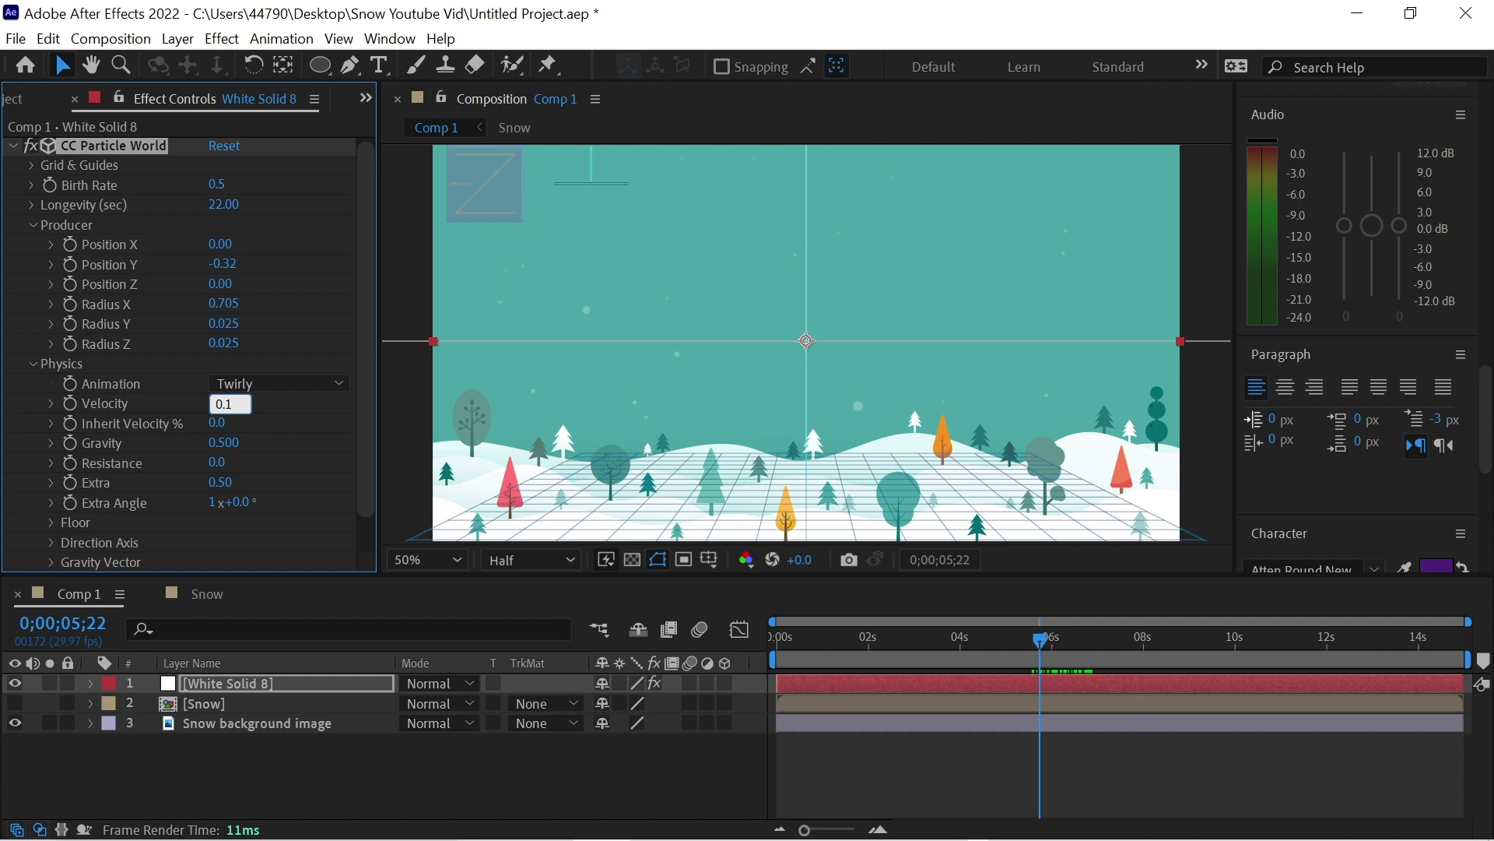
pyautogui.write('0.1')
pyautogui.click(224, 443)
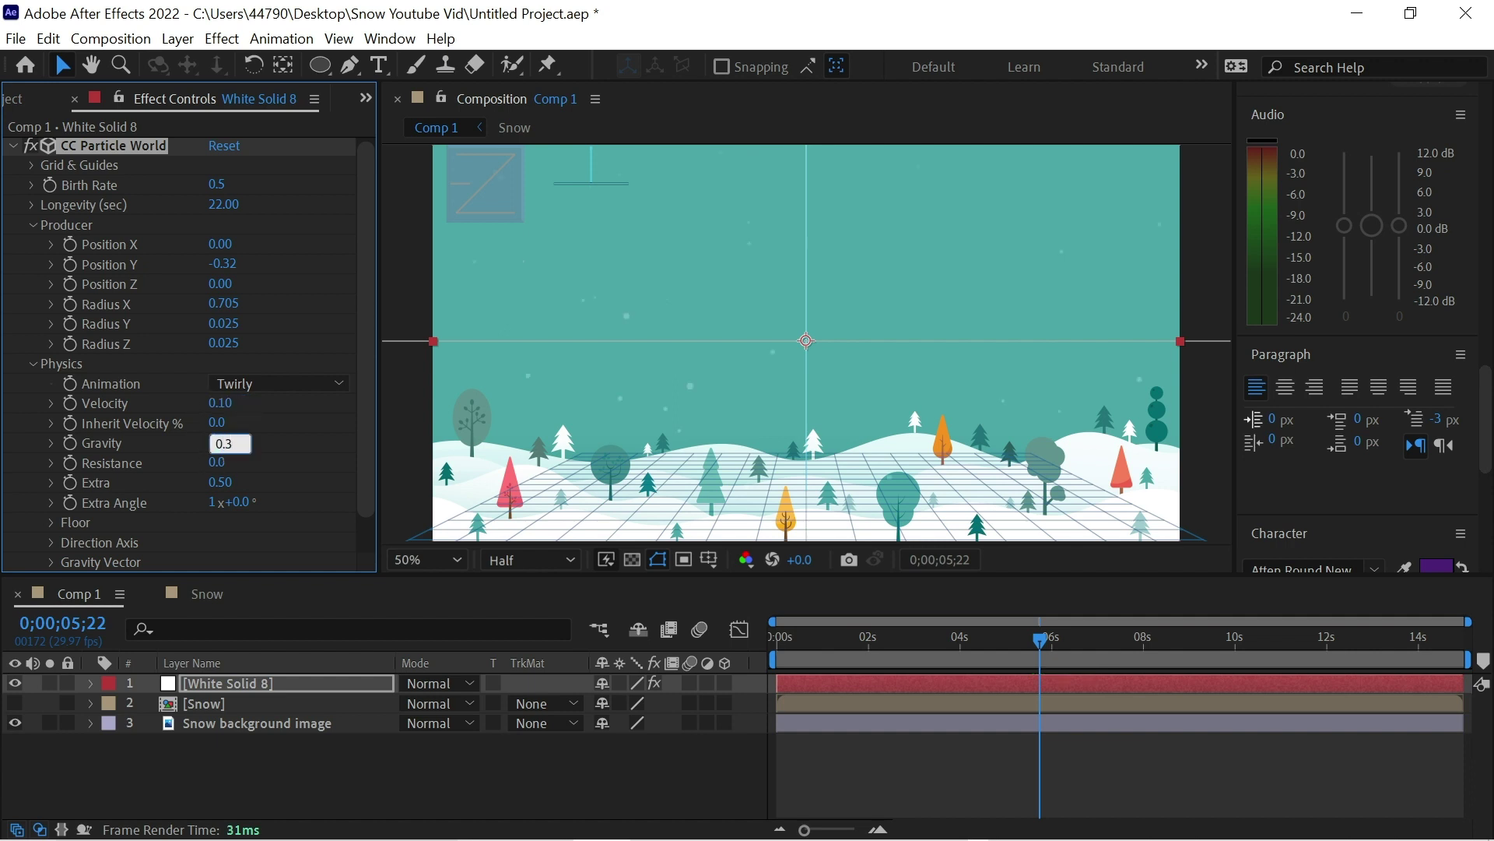
pyautogui.click(217, 464)
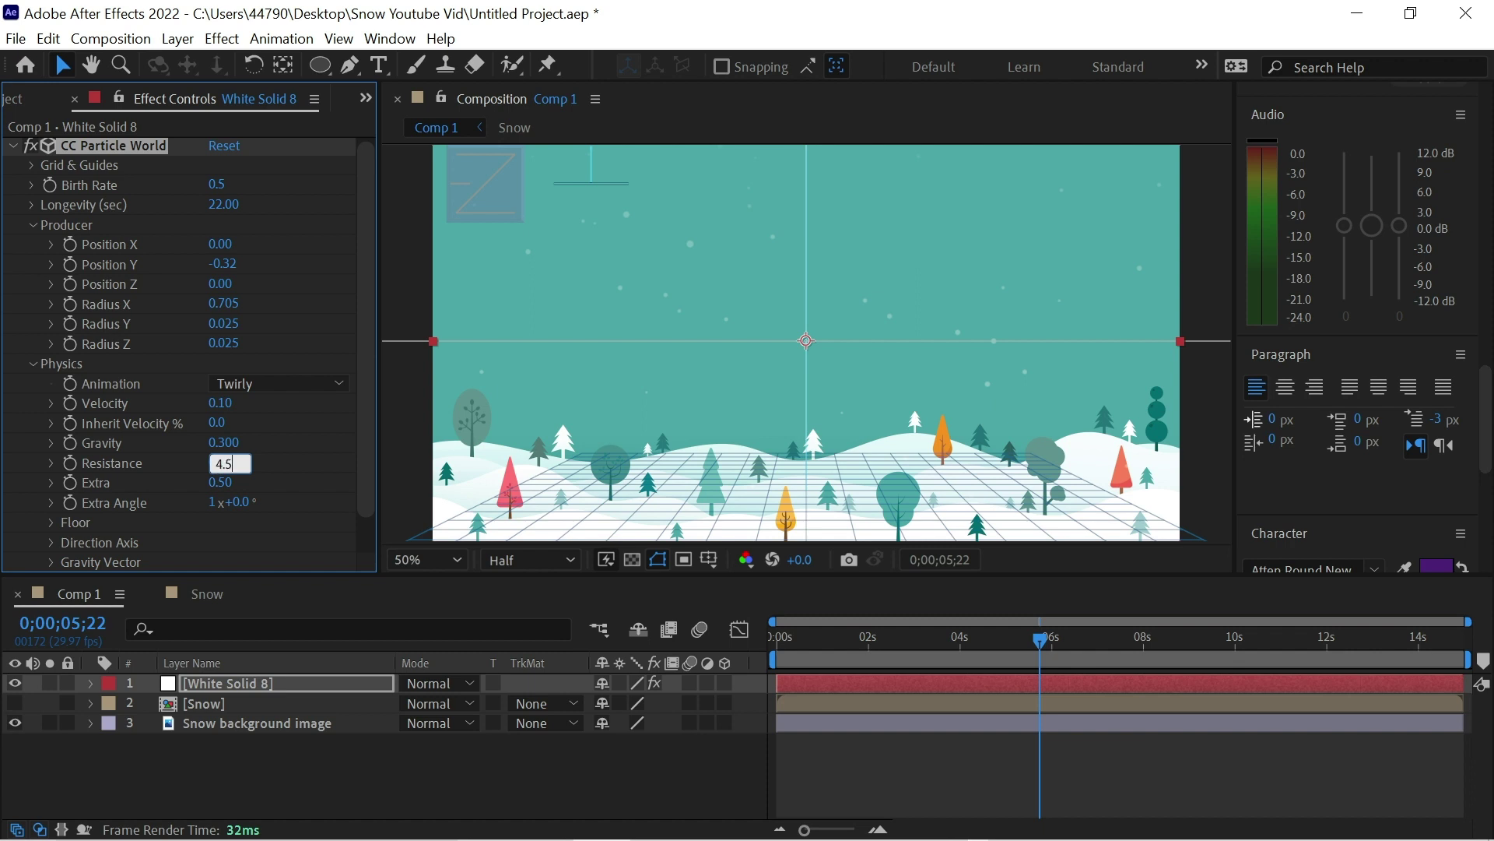
pyautogui.press('Return')
pyautogui.moveTo(1034, 637); pyautogui.dragTo(1020, 637)
pyautogui.press('space')
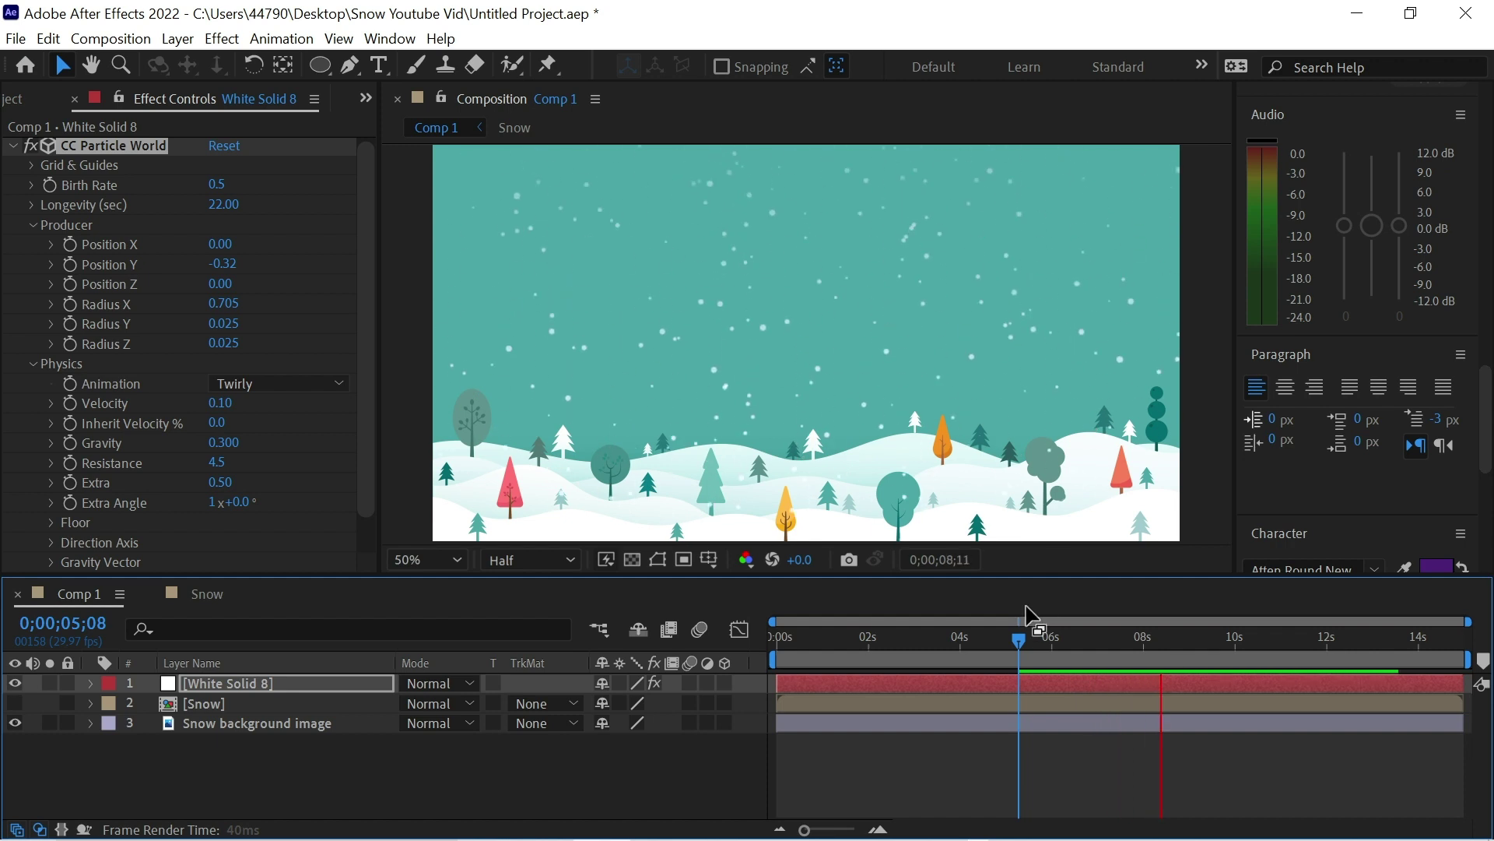
# Shift the White Solid 8 layer earlier so snow is already falling at 0;00;00;00, and extend its end past the composition's end
pyautogui.moveTo(1019, 642); pyautogui.dragTo(766, 637)
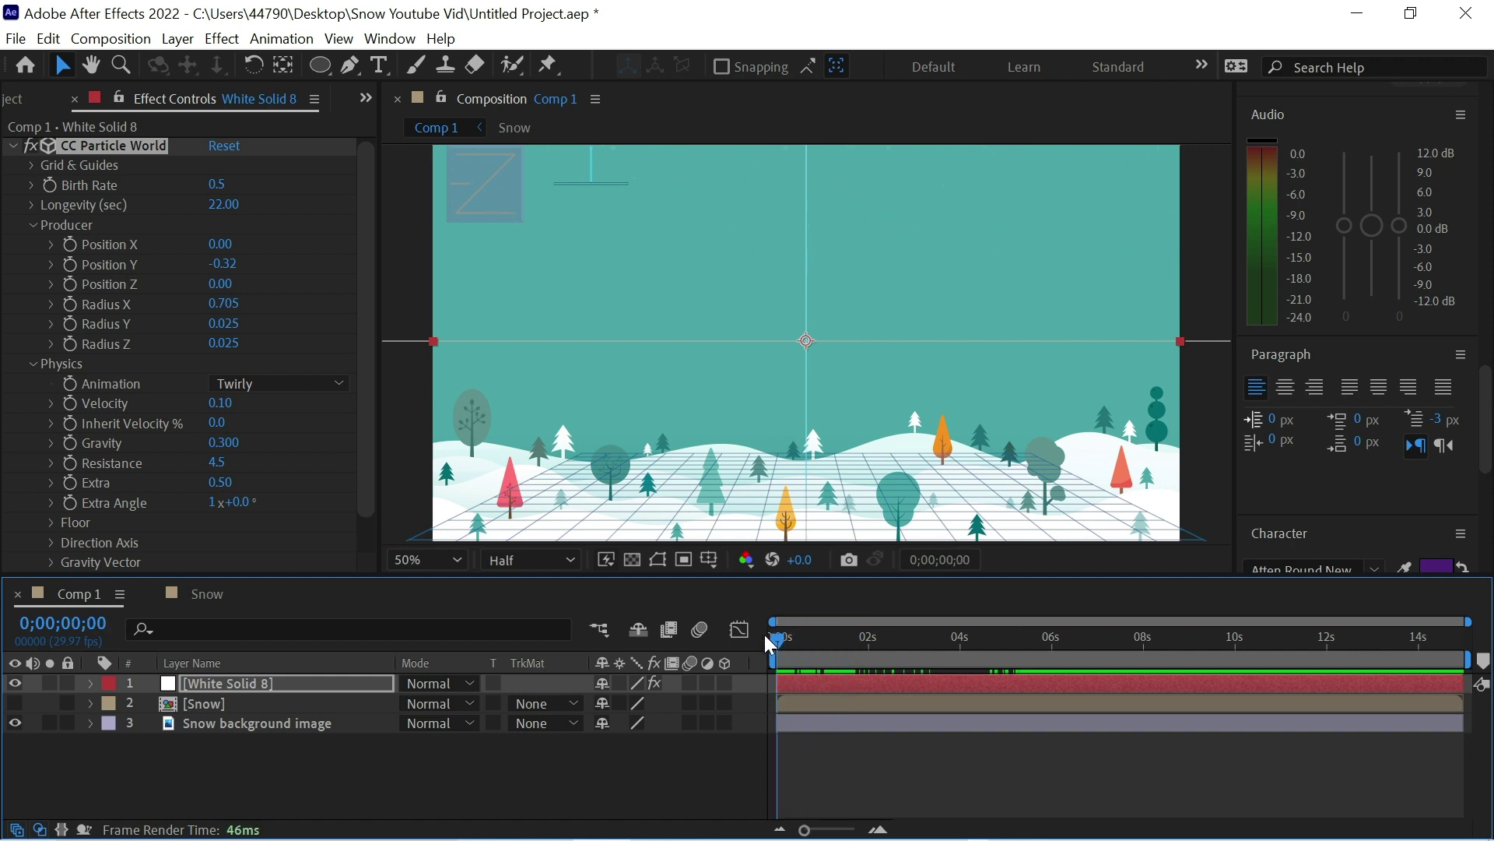
pyautogui.moveTo(884, 684); pyautogui.dragTo(724, 670)
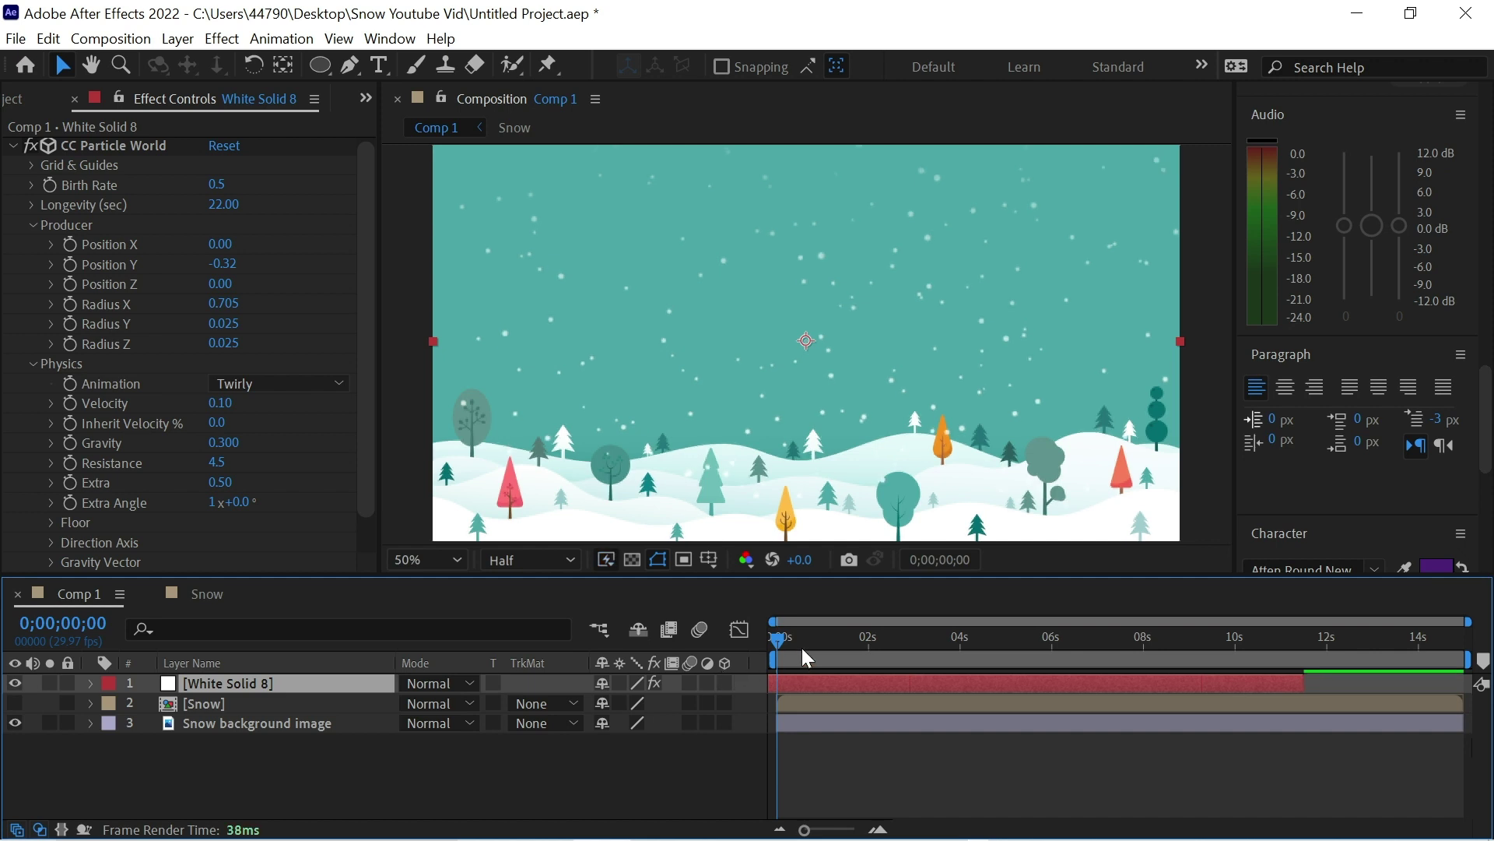
pyautogui.press('space')
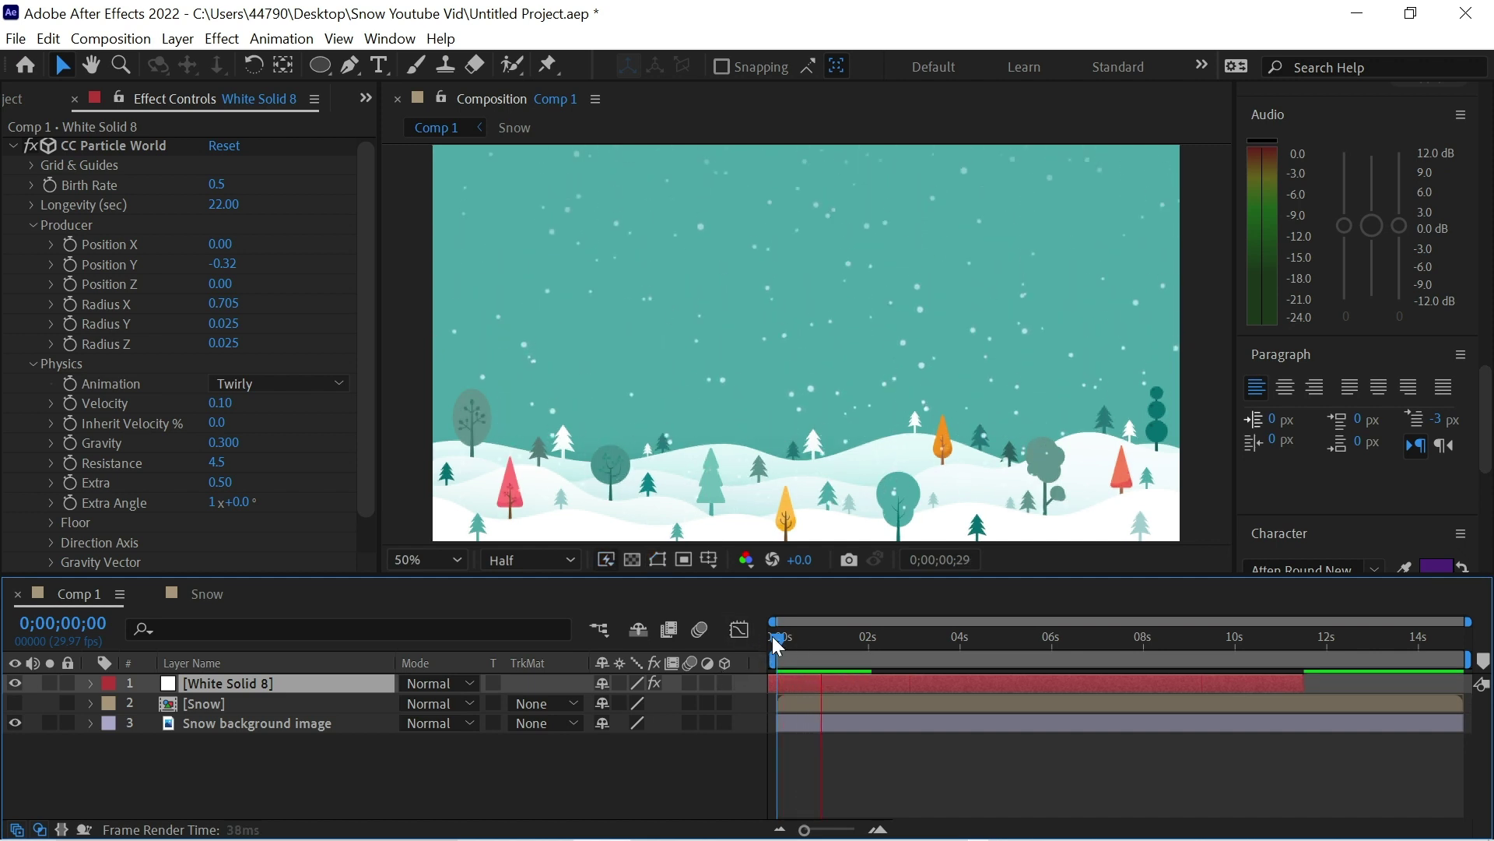
pyautogui.moveTo(1304, 683); pyautogui.dragTo(1469, 690)
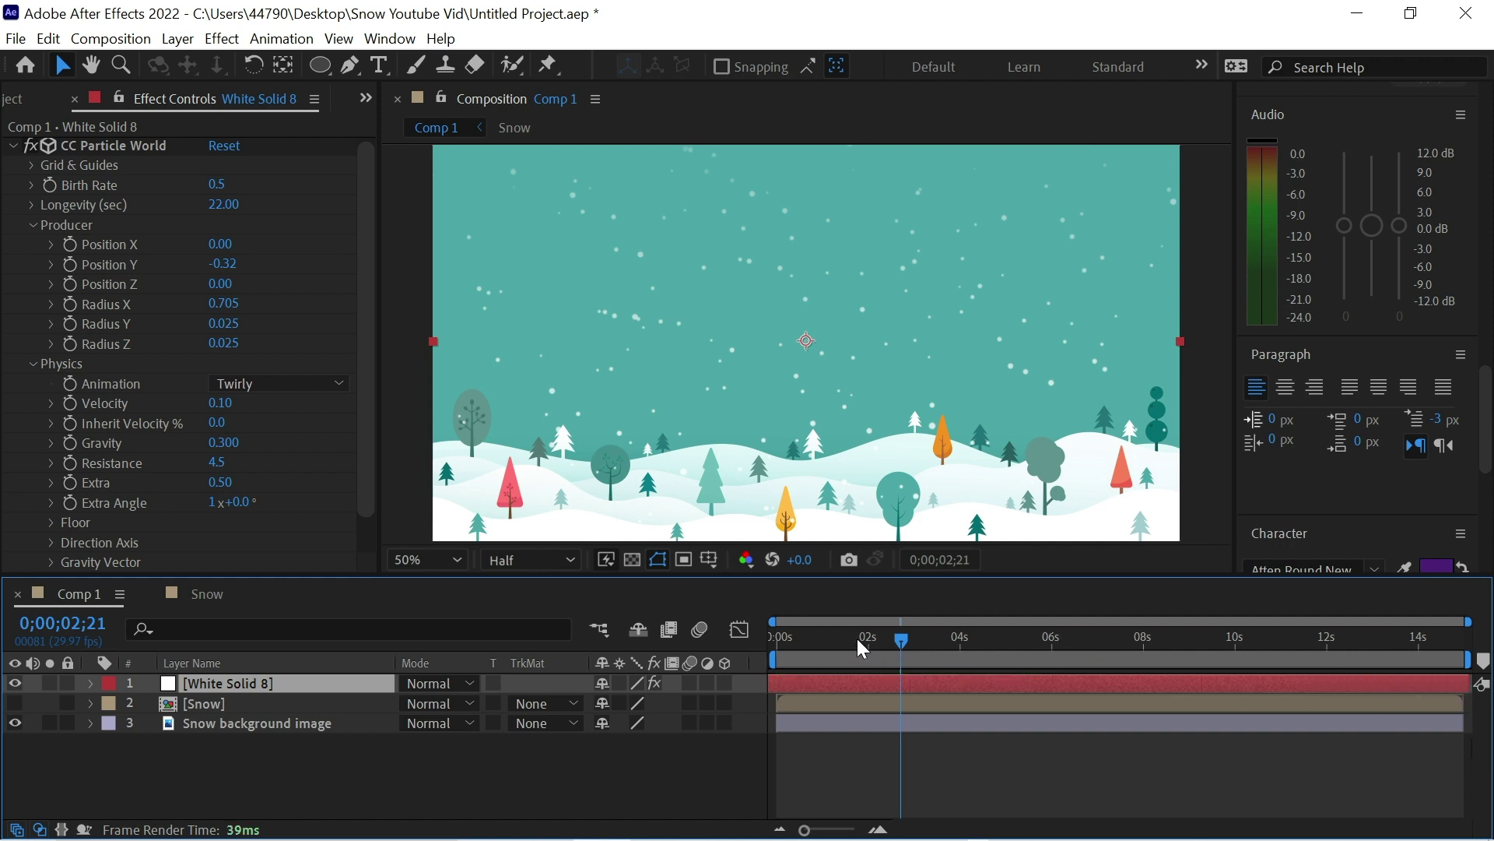
pyautogui.moveTo(896, 645); pyautogui.dragTo(948, 639)
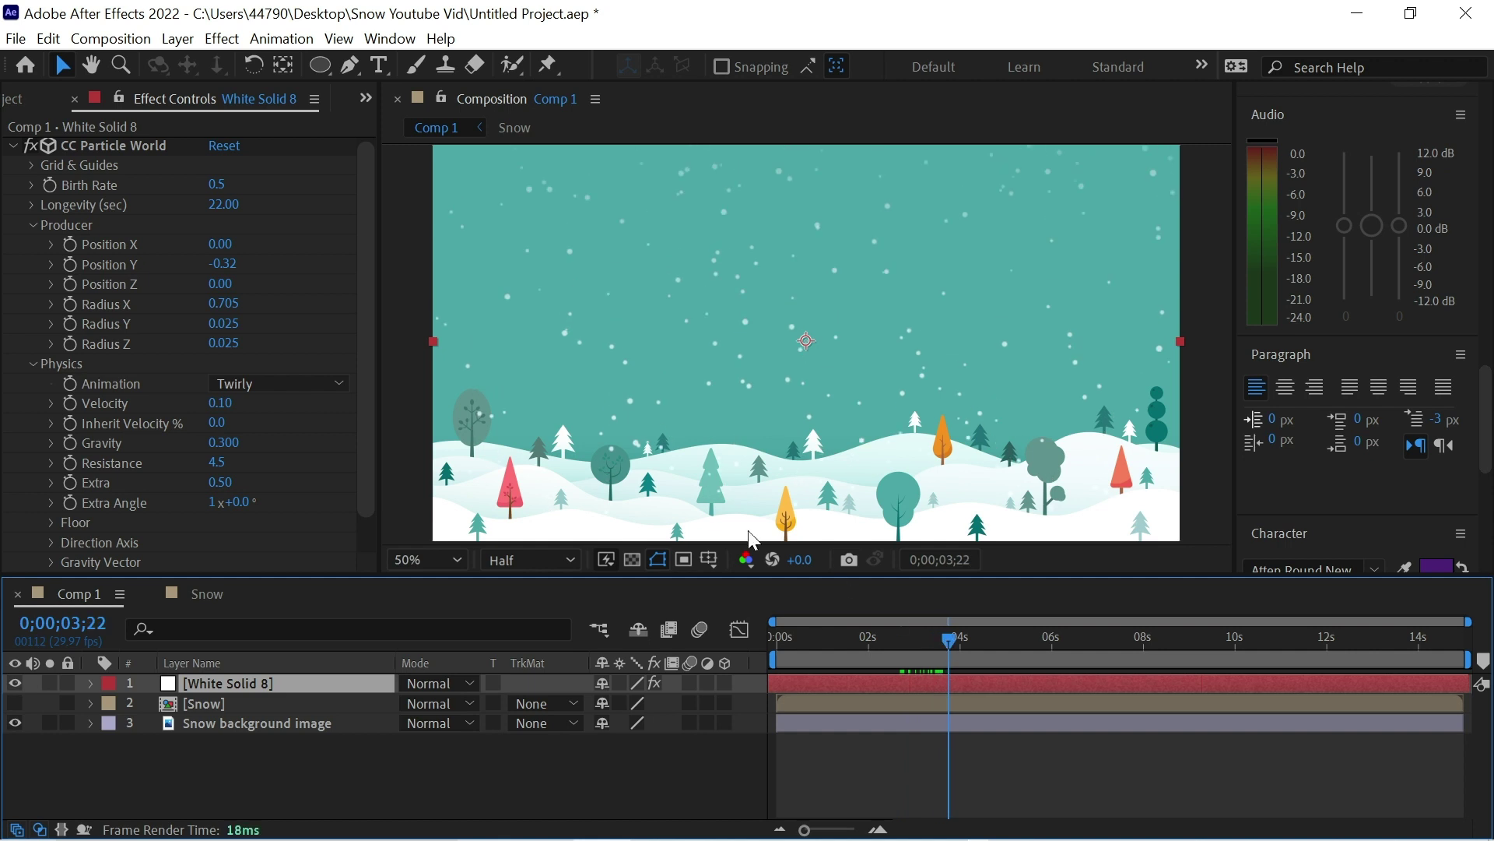
# Try a denser snowfall by setting the Birth Rate to 3 and scrubbing to 0;00;03;28
pyautogui.click(218, 187)
pyautogui.write('3')
pyautogui.press('Return')
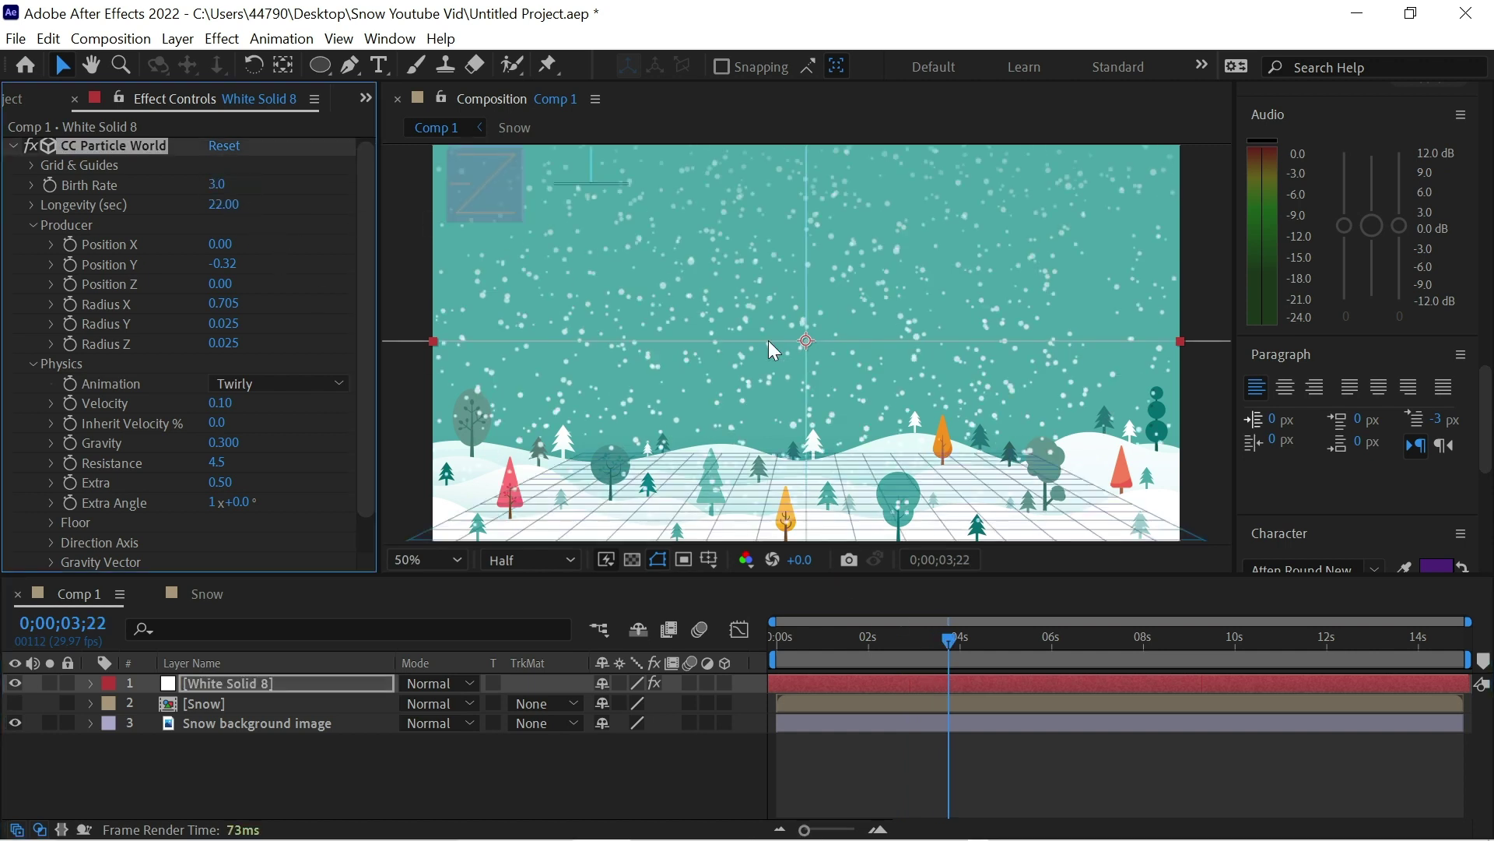
pyautogui.moveTo(949, 639)
pyautogui.mouseDown()
pyautogui.moveTo(978, 643)
pyautogui.moveTo(957, 643)
pyautogui.mouseUp()
# Try a faster snowfall by setting the Gravity to 0.7 and playing the preview
pyautogui.click(226, 442)
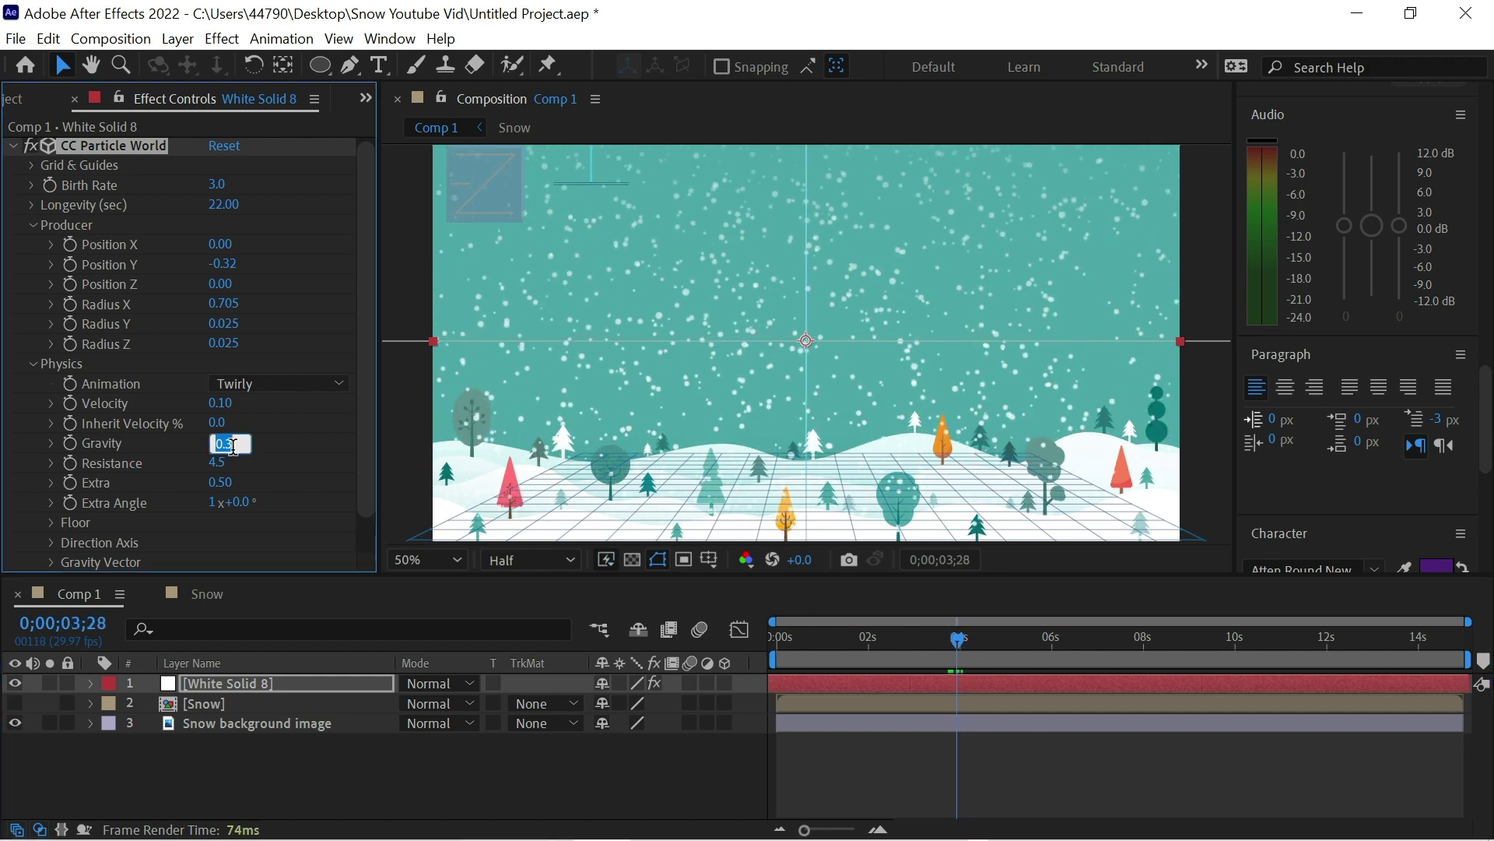
pyautogui.write('0.7')
pyautogui.press('Return')
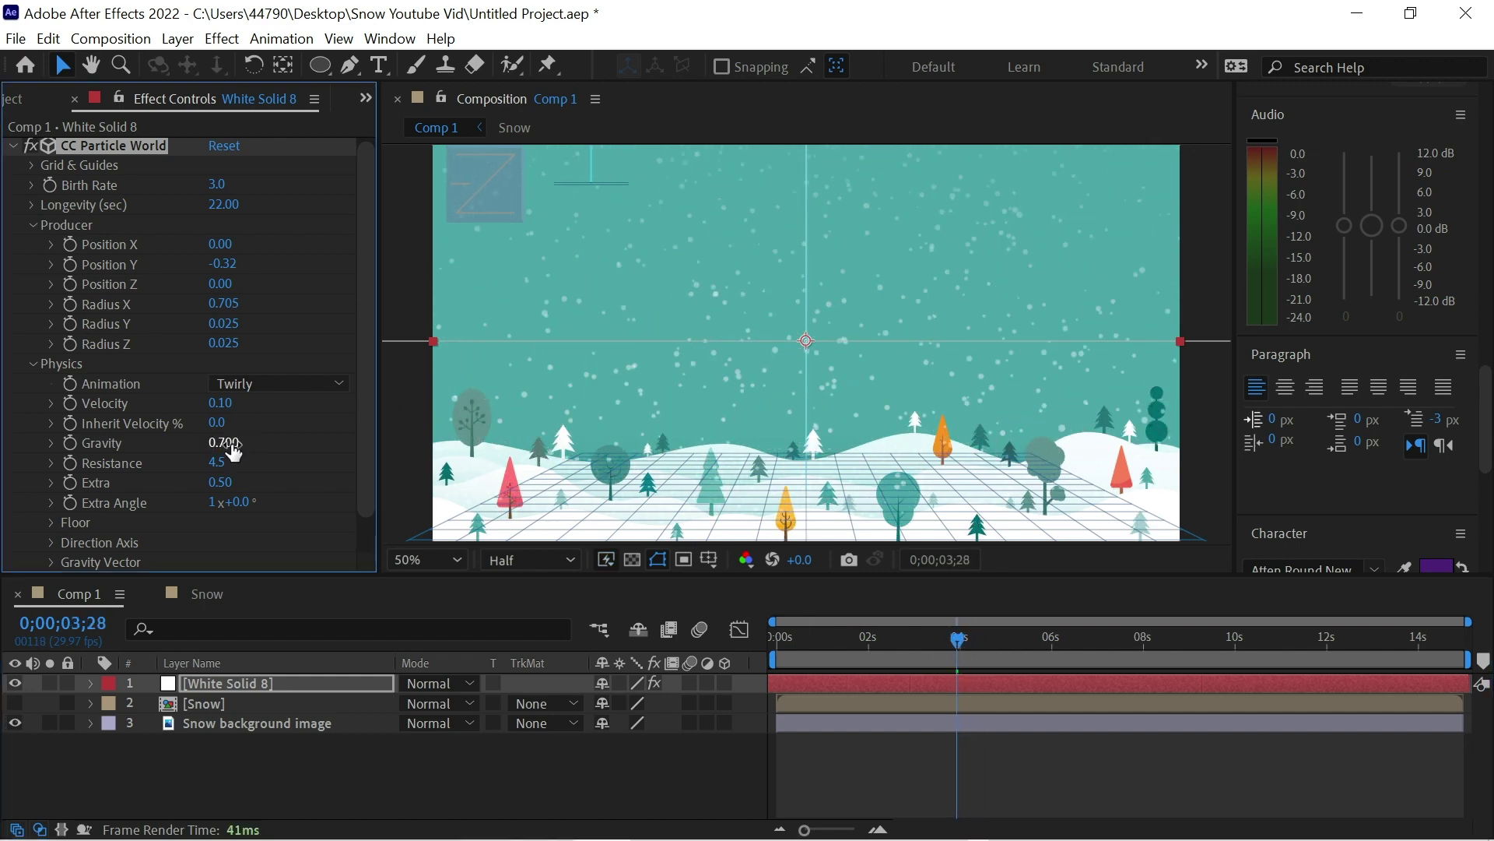
pyautogui.press('space')
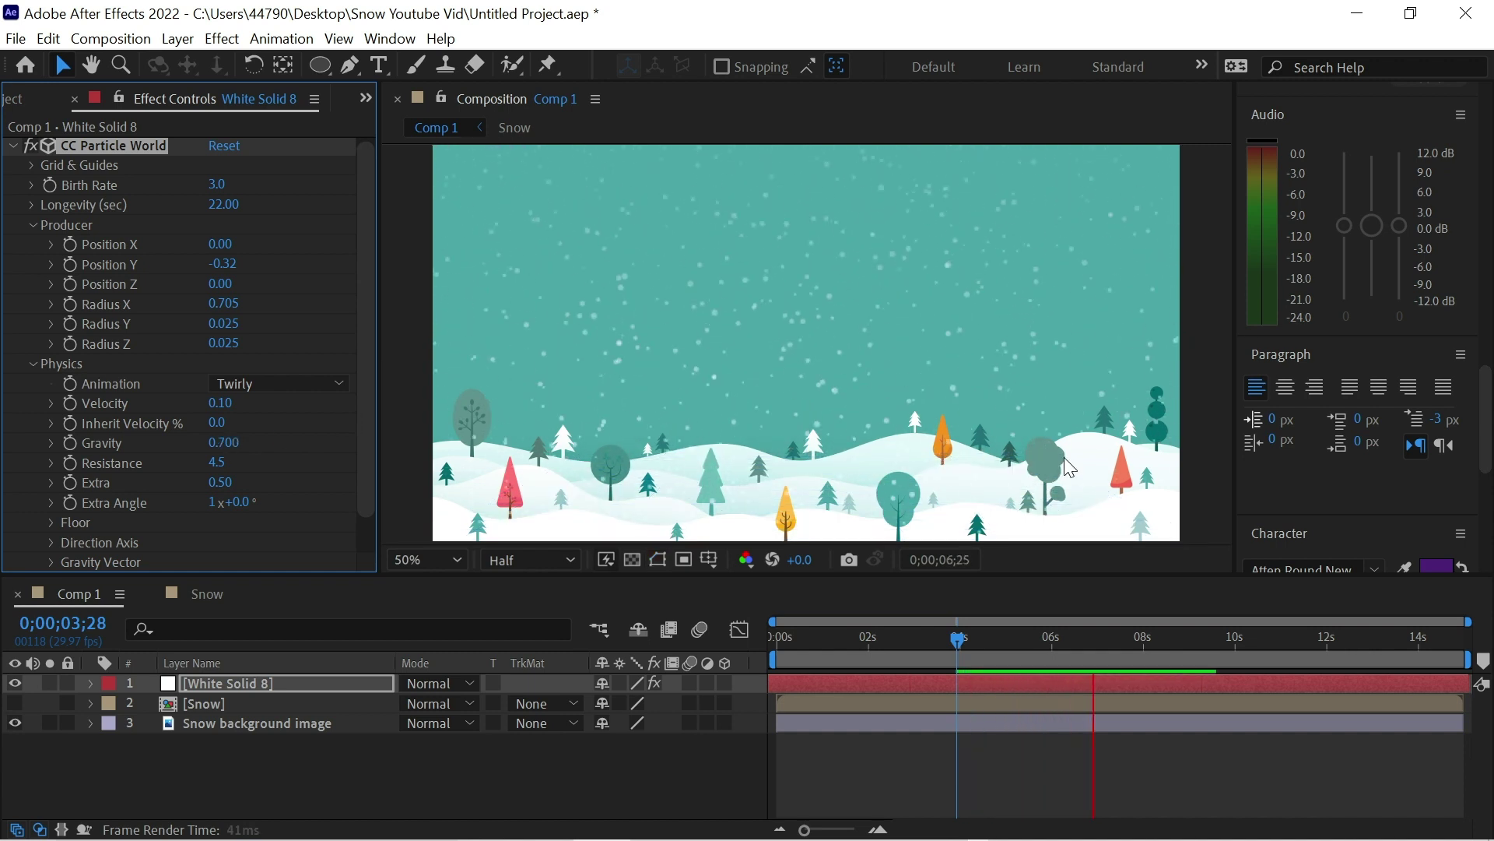
pyautogui.press('space')
# Set the Gravity back to 0.3 and the Birth Rate back to 0.5, and play the snowfall
pyautogui.click(225, 442)
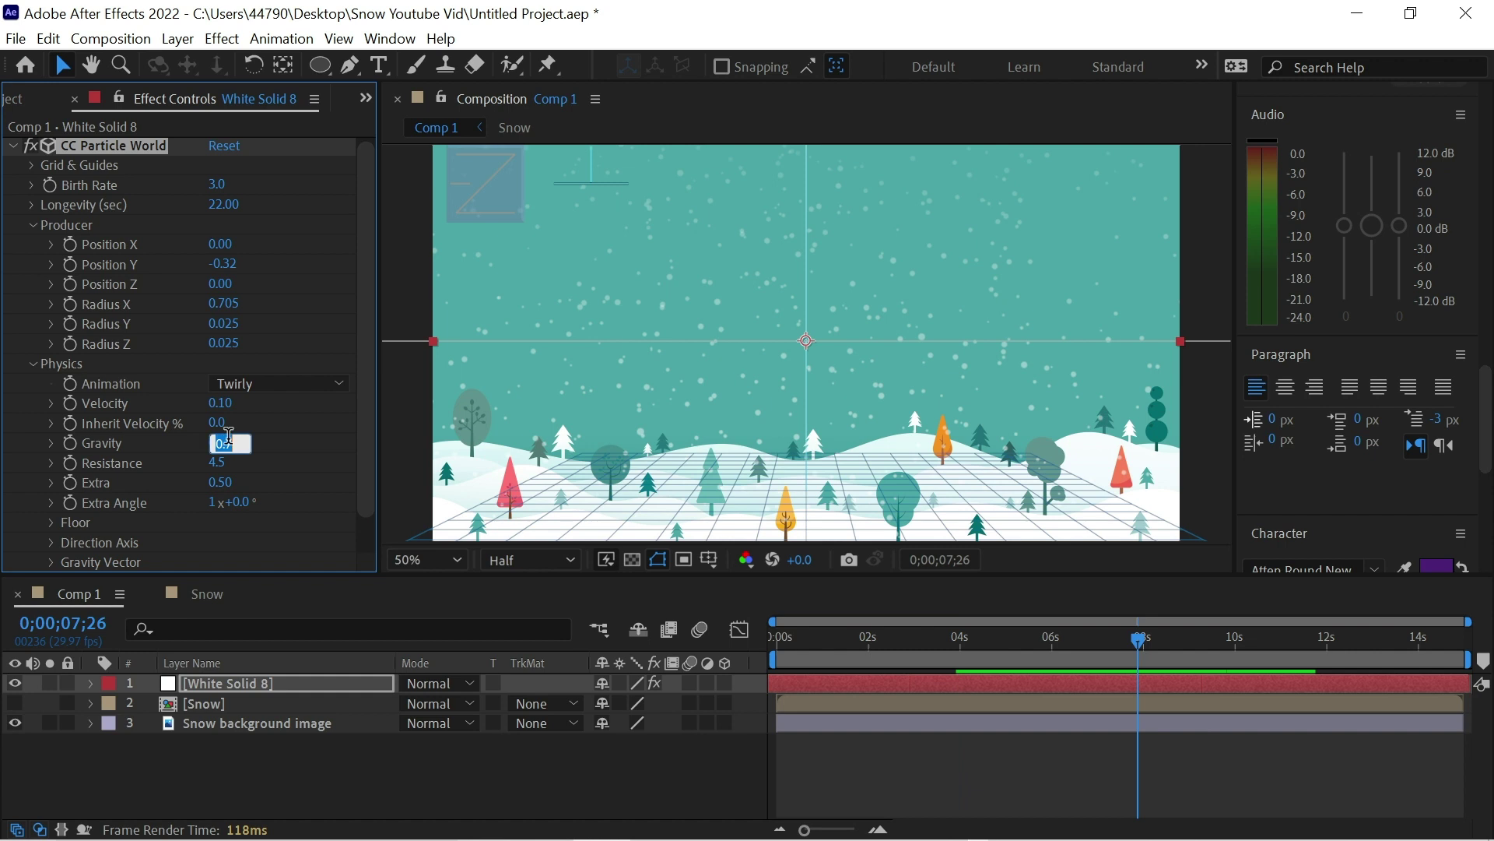
pyautogui.write('0.3')
pyautogui.press('Return')
pyautogui.click(215, 184)
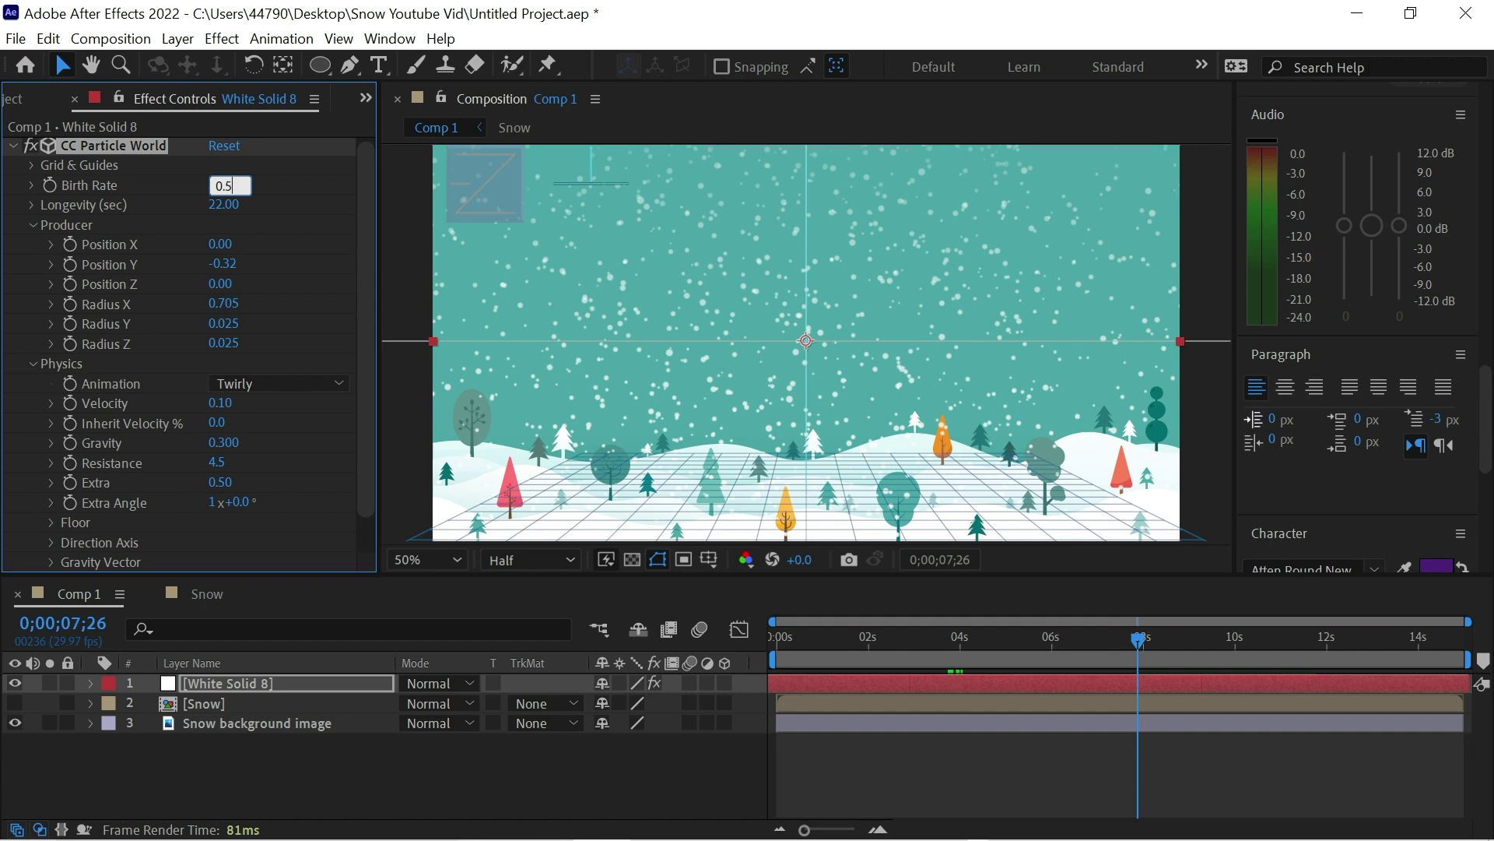
pyautogui.press('Return')
pyautogui.press('space')
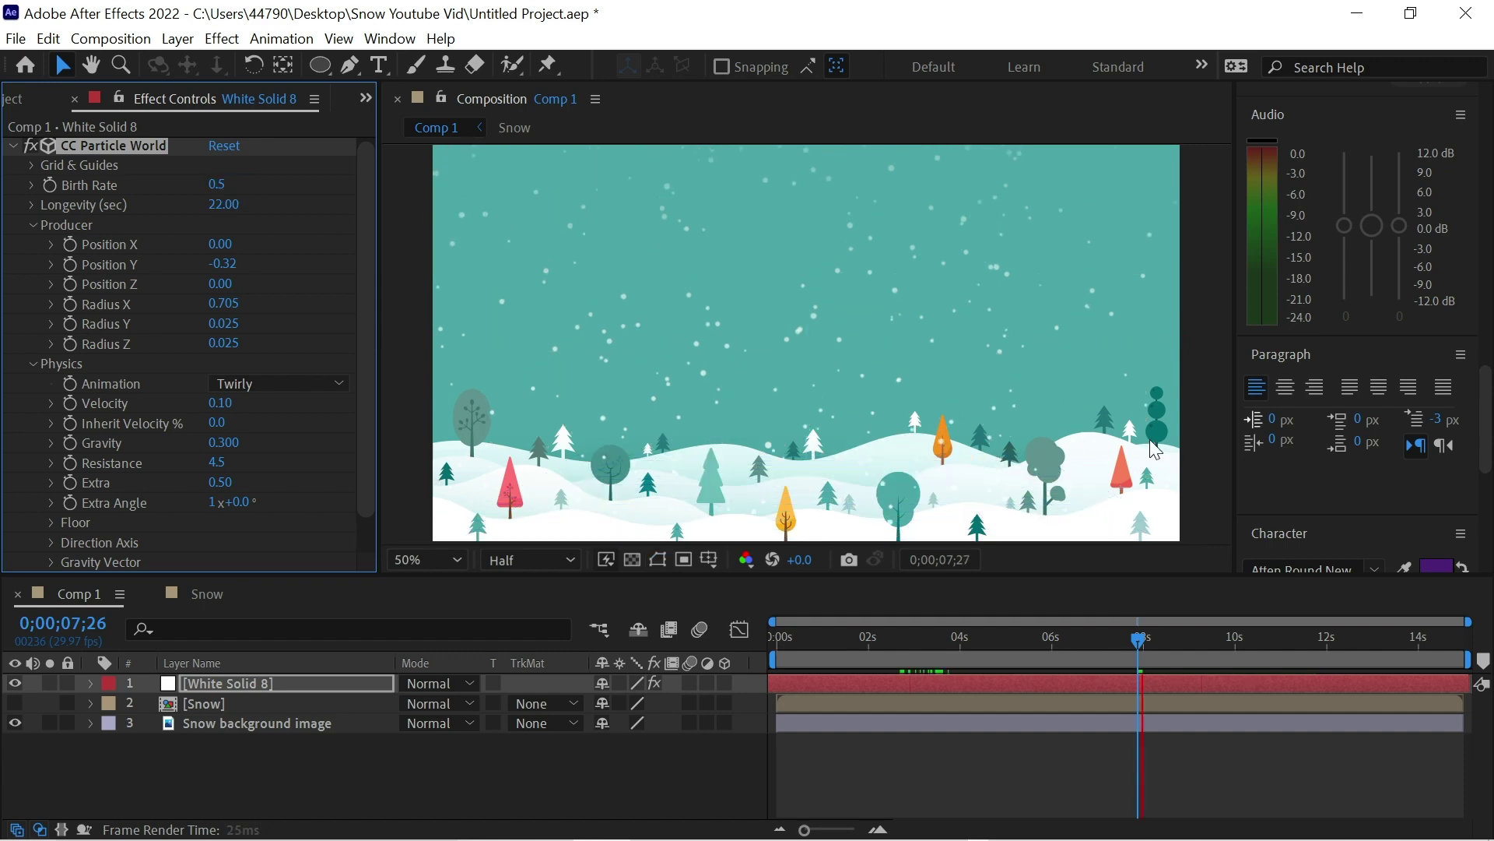